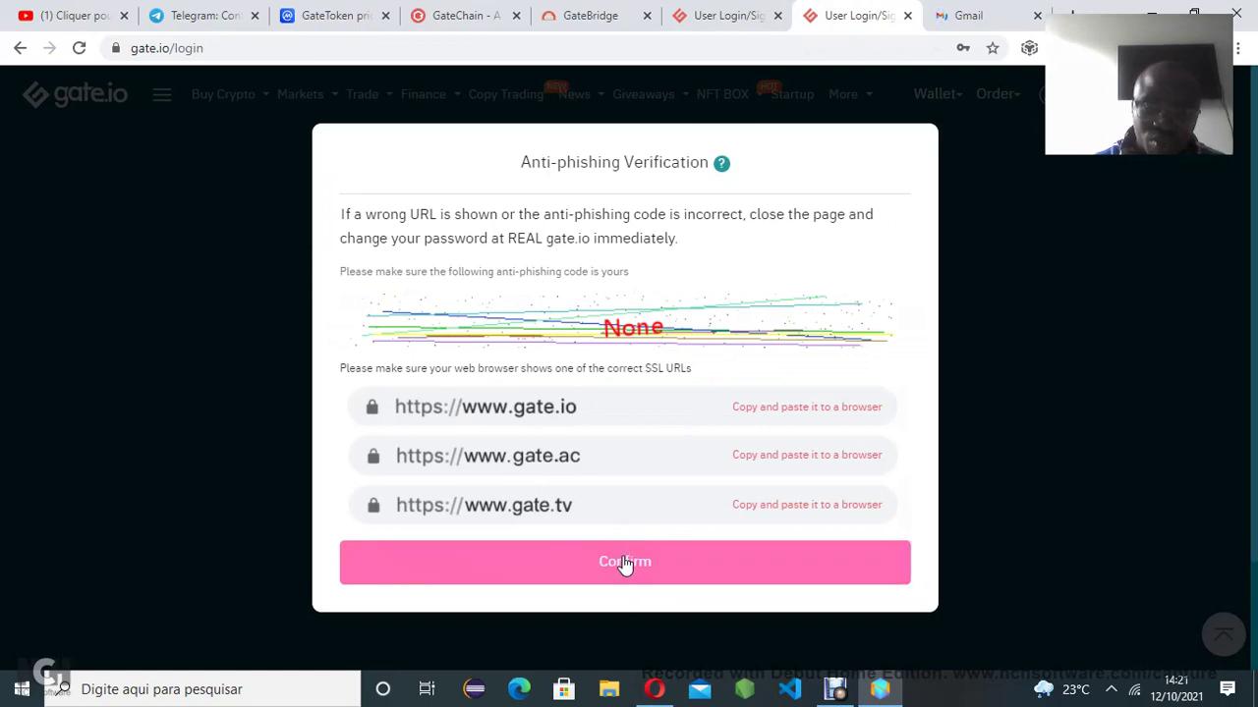
# Confirm the anti-phishing verification so login moves to the Email Code step
pyautogui.click(623, 561)
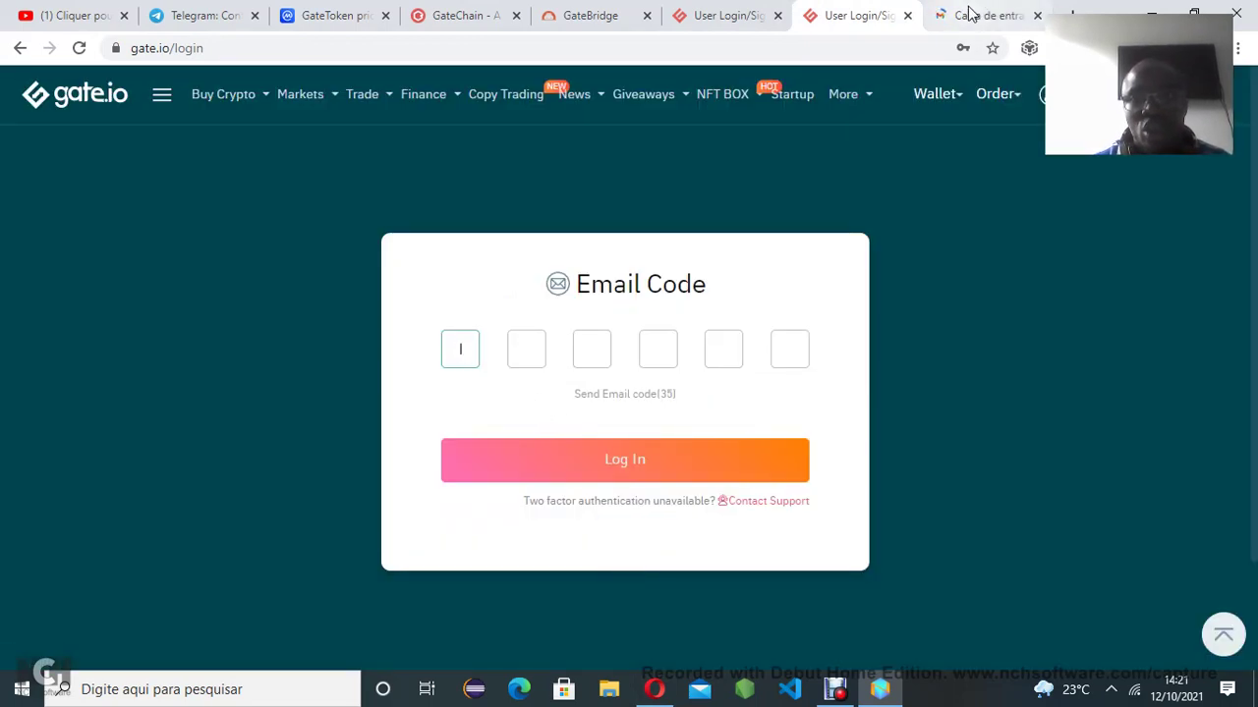
# Read the code in Gmail's 'Login verification code (gate.io)' email, then return to gate.io
pyautogui.click(966, 19)
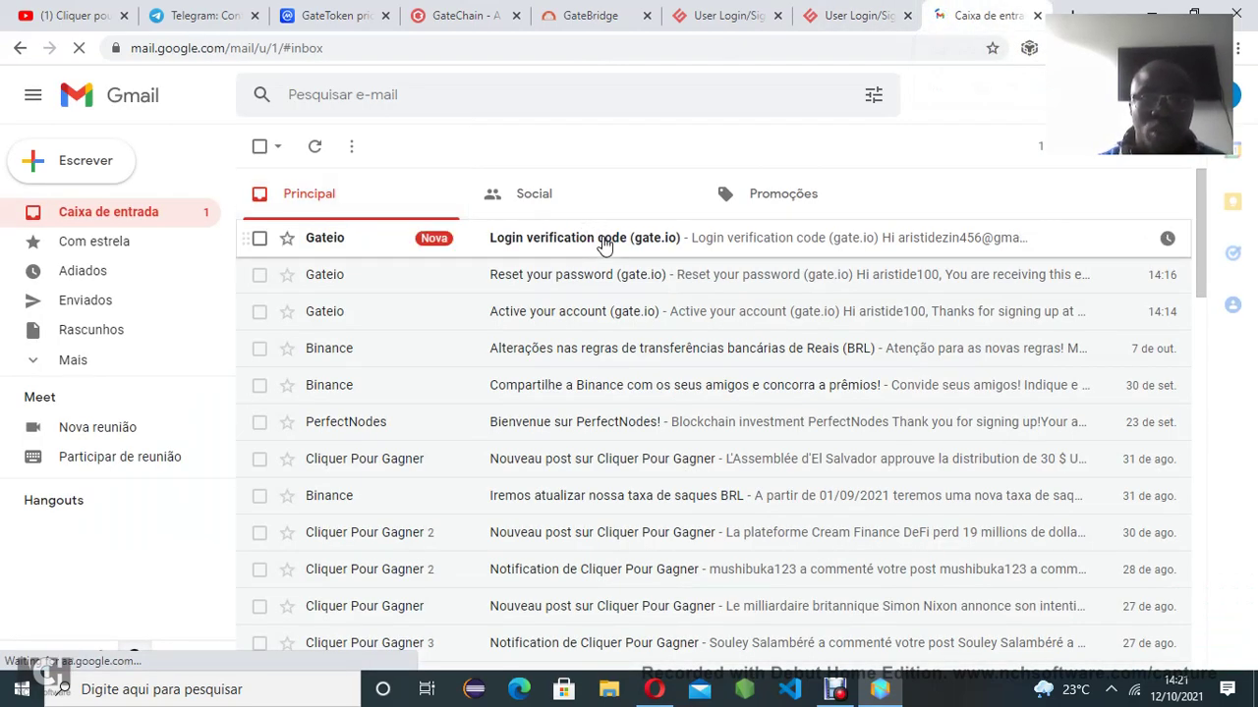
pyautogui.click(601, 240)
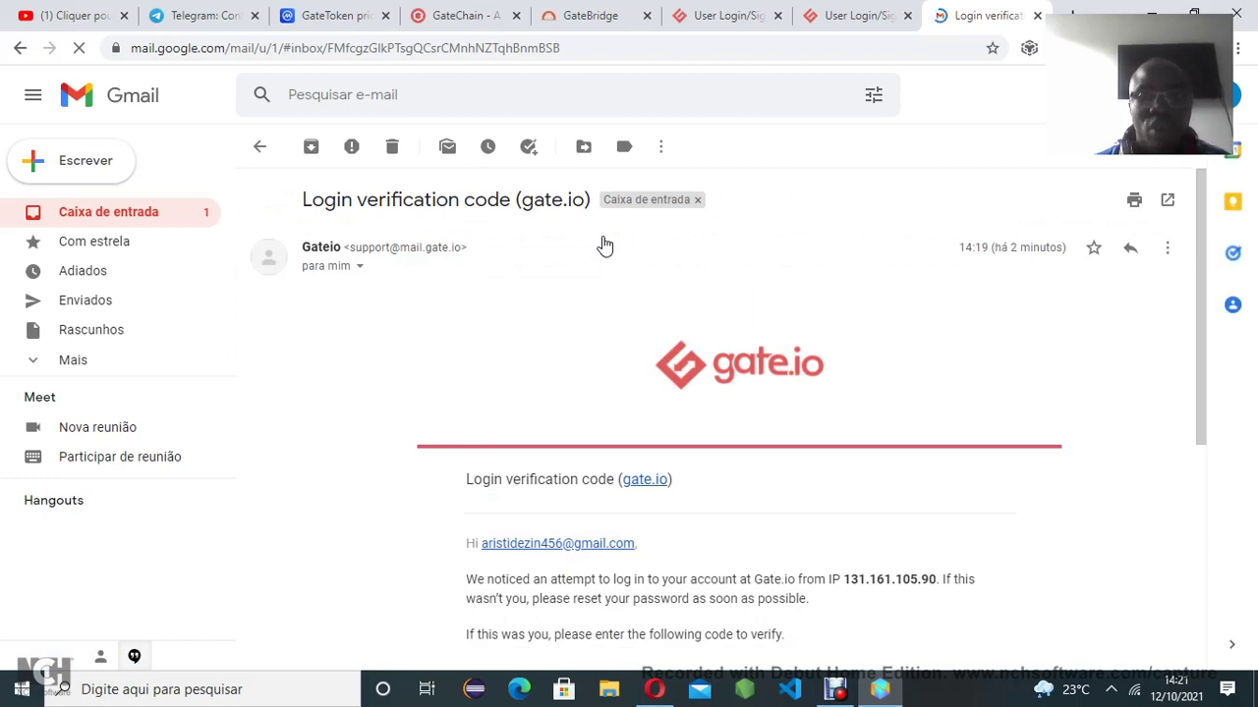
pyautogui.moveTo(1198, 371); pyautogui.dragTo(1208, 478)
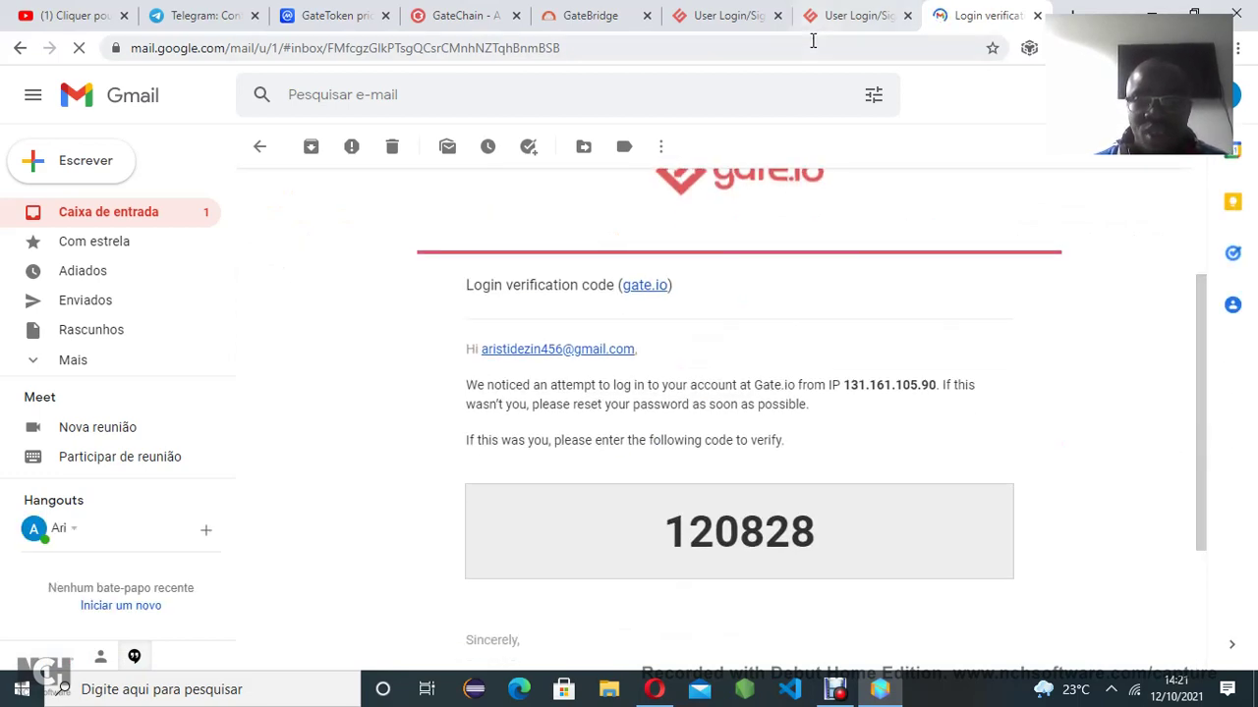
pyautogui.click(834, 15)
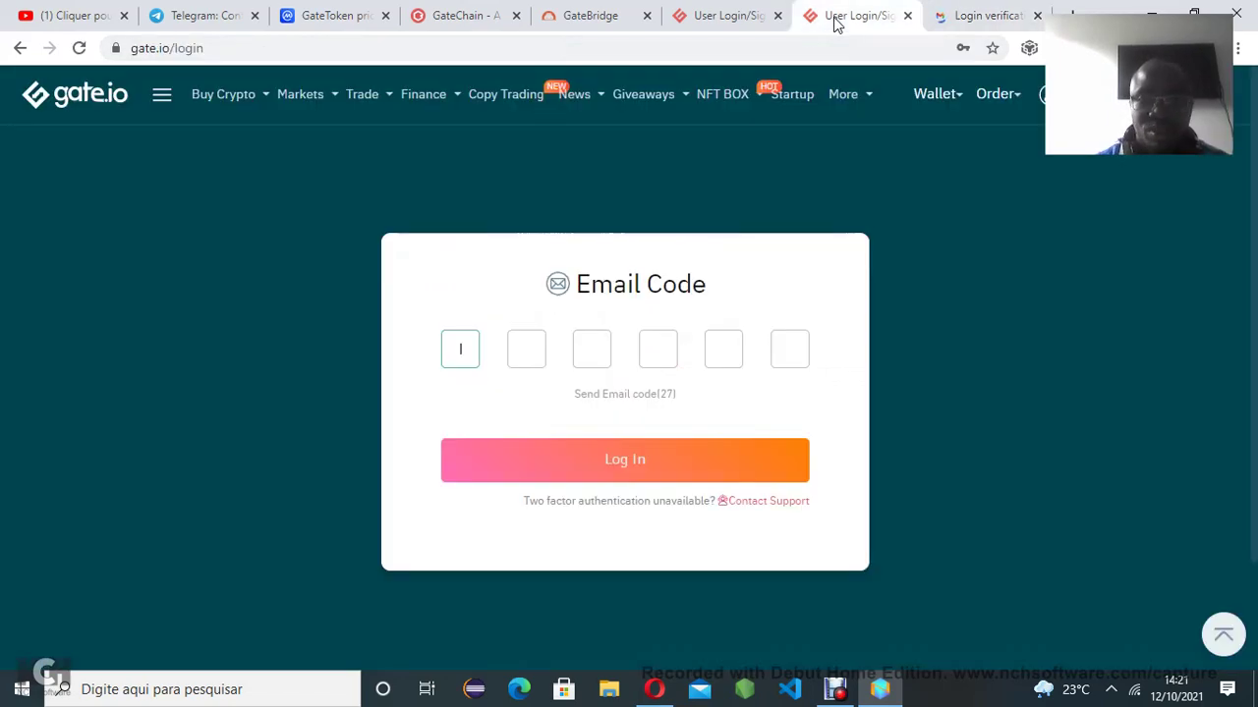
# Enter the emailed login code and dismiss the KYC and one-time-password warnings
pyautogui.write('120')
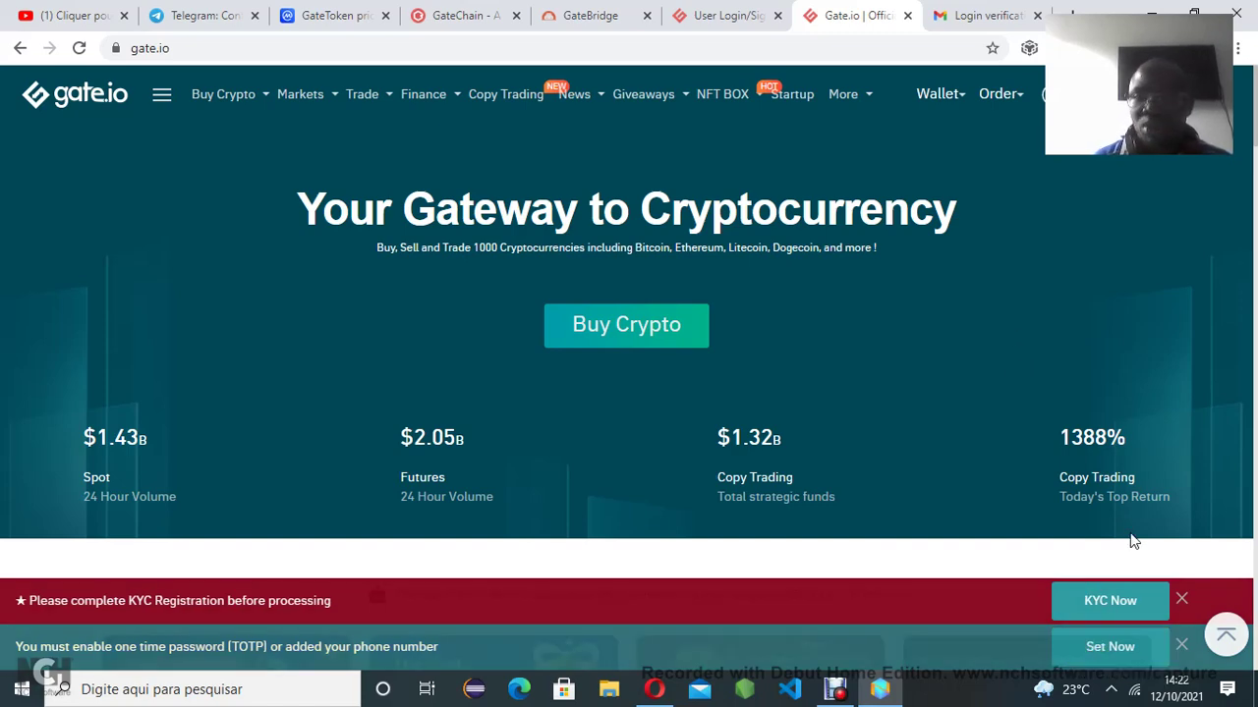
pyautogui.click(1181, 600)
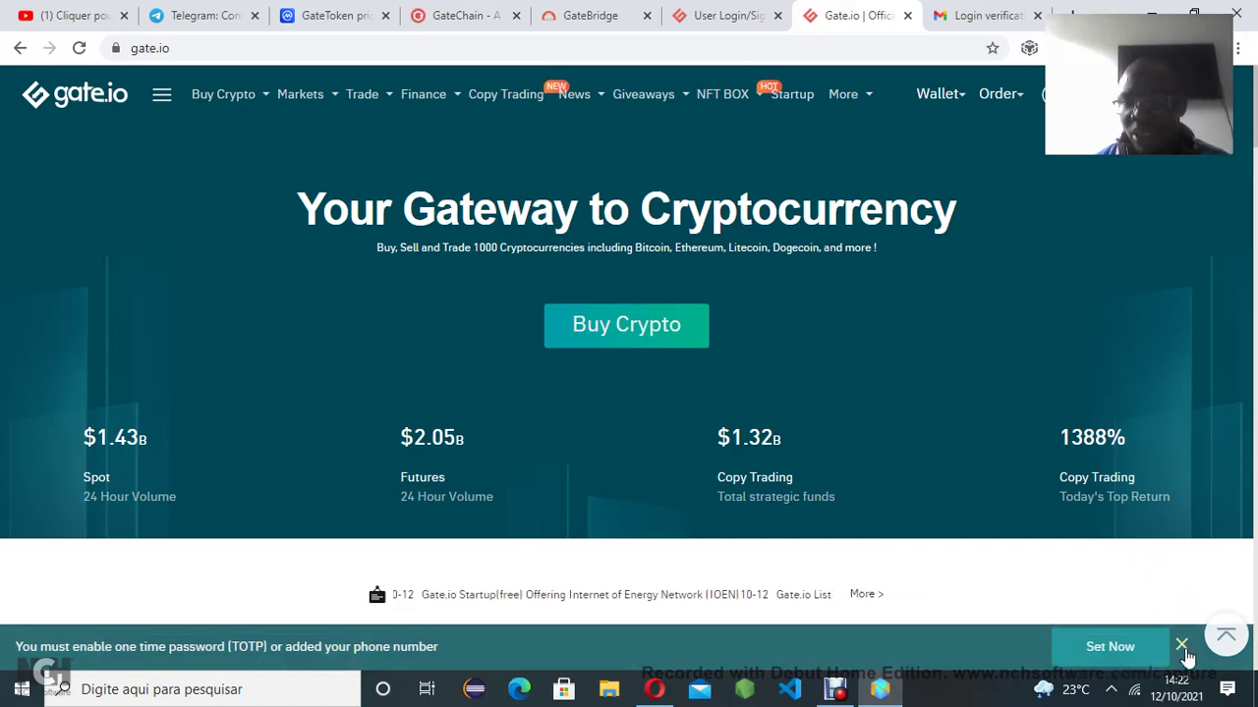
pyautogui.click(1181, 645)
pyautogui.moveTo(941, 93)
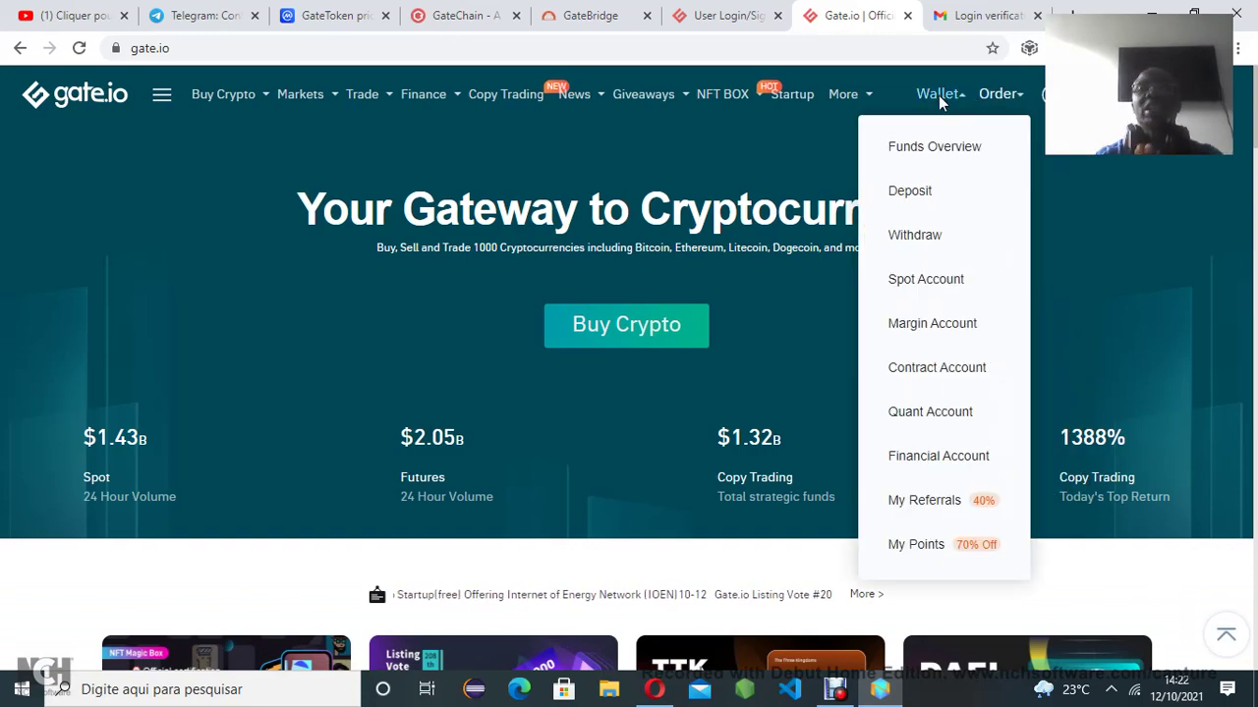
pyautogui.moveTo(1053, 93)
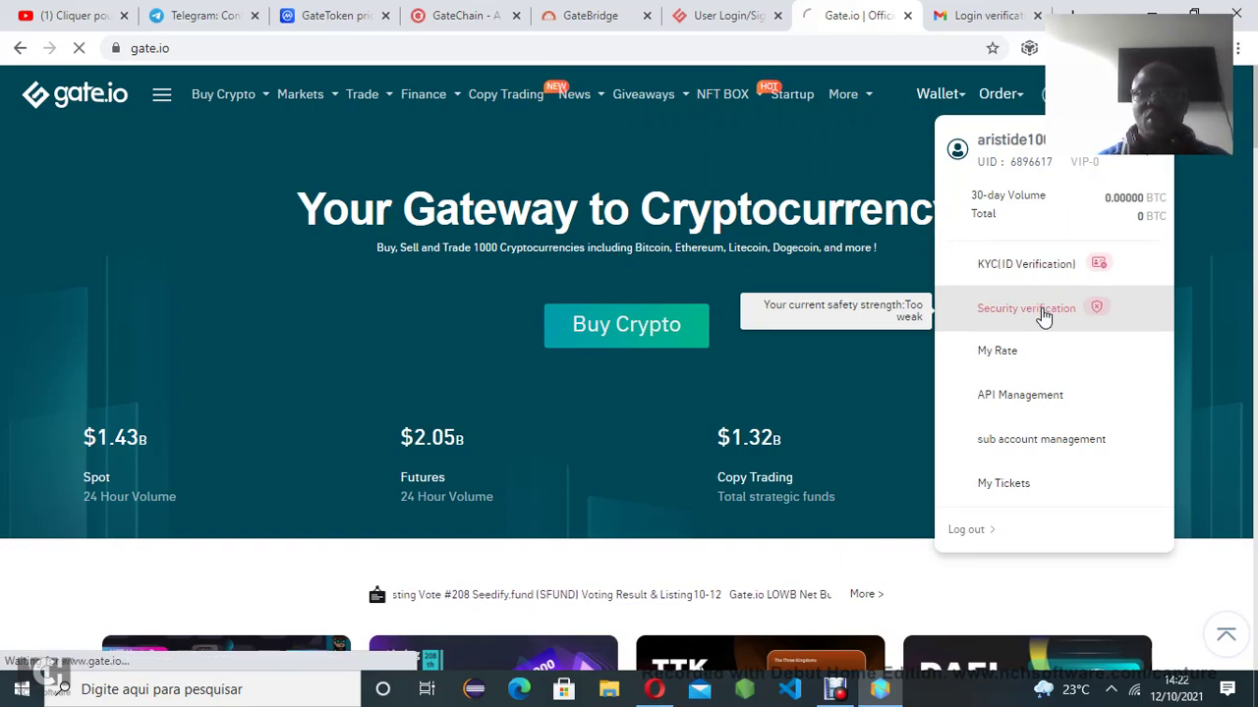
# Open Security verification, close the safety-strength warning, and start Two-factor Authentication binding
pyautogui.click(1044, 314)
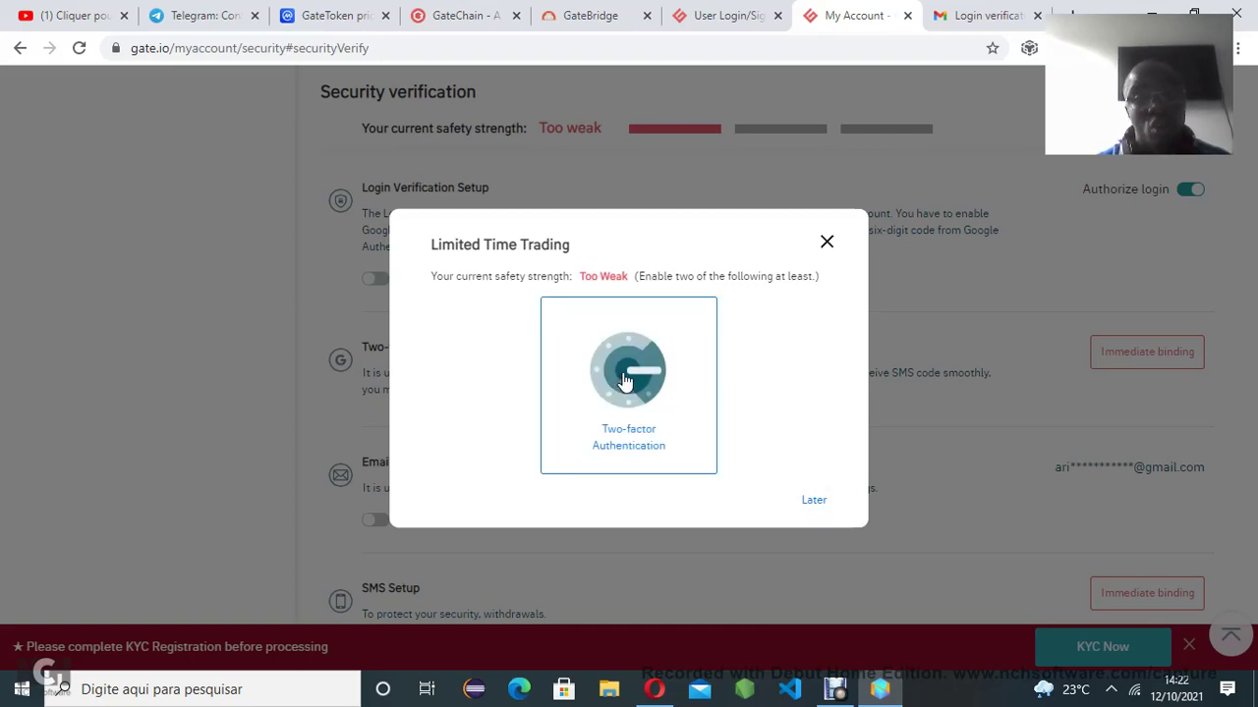
pyautogui.click(826, 248)
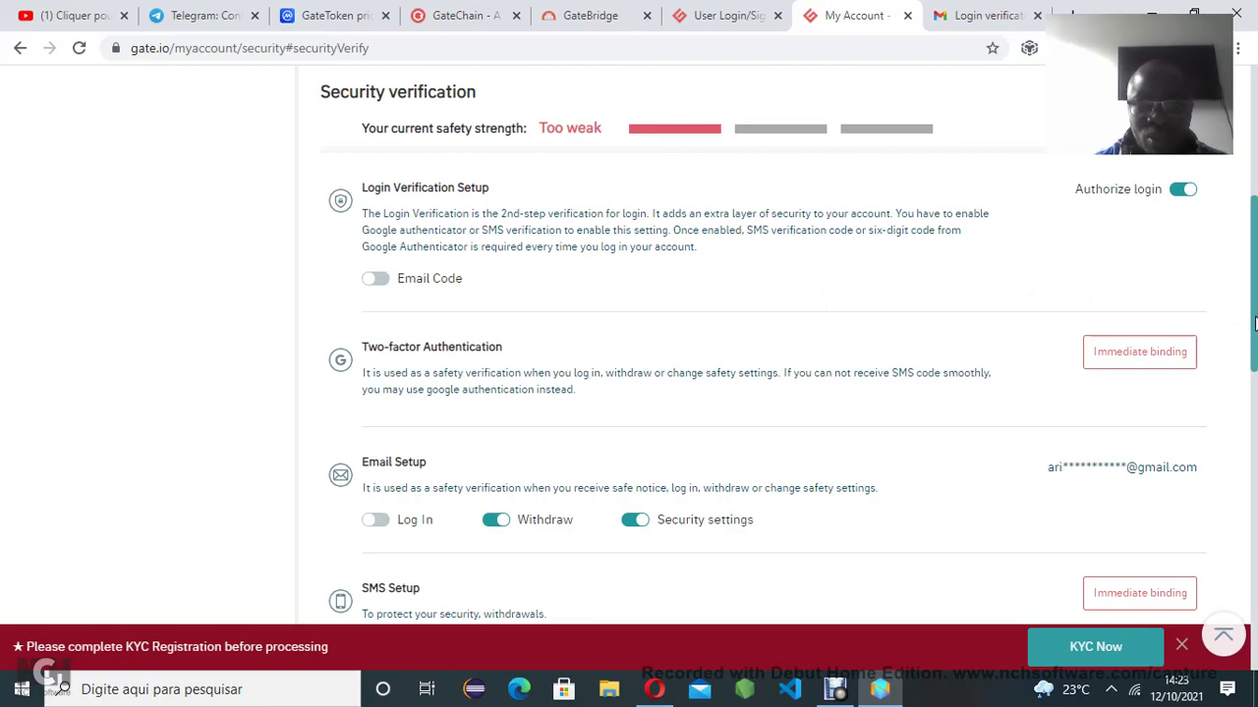
pyautogui.moveTo(1255, 324); pyautogui.dragTo(1255, 267)
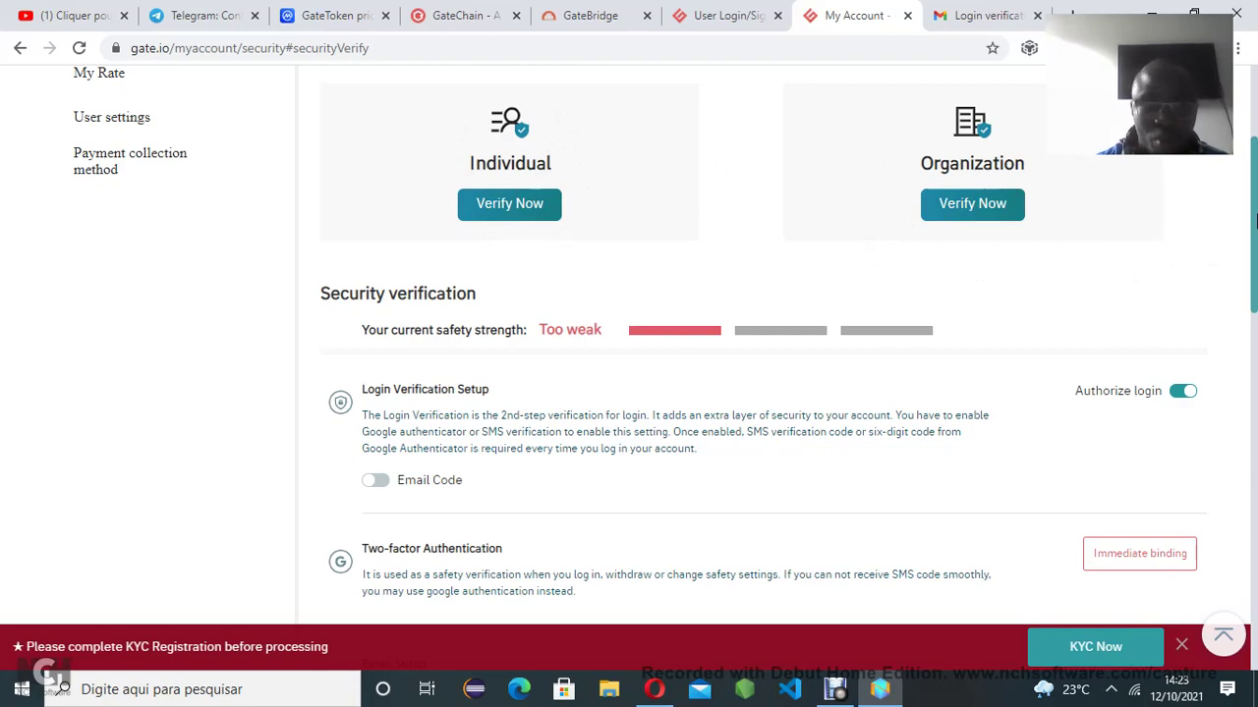
pyautogui.moveTo(1254, 222); pyautogui.dragTo(1253, 384)
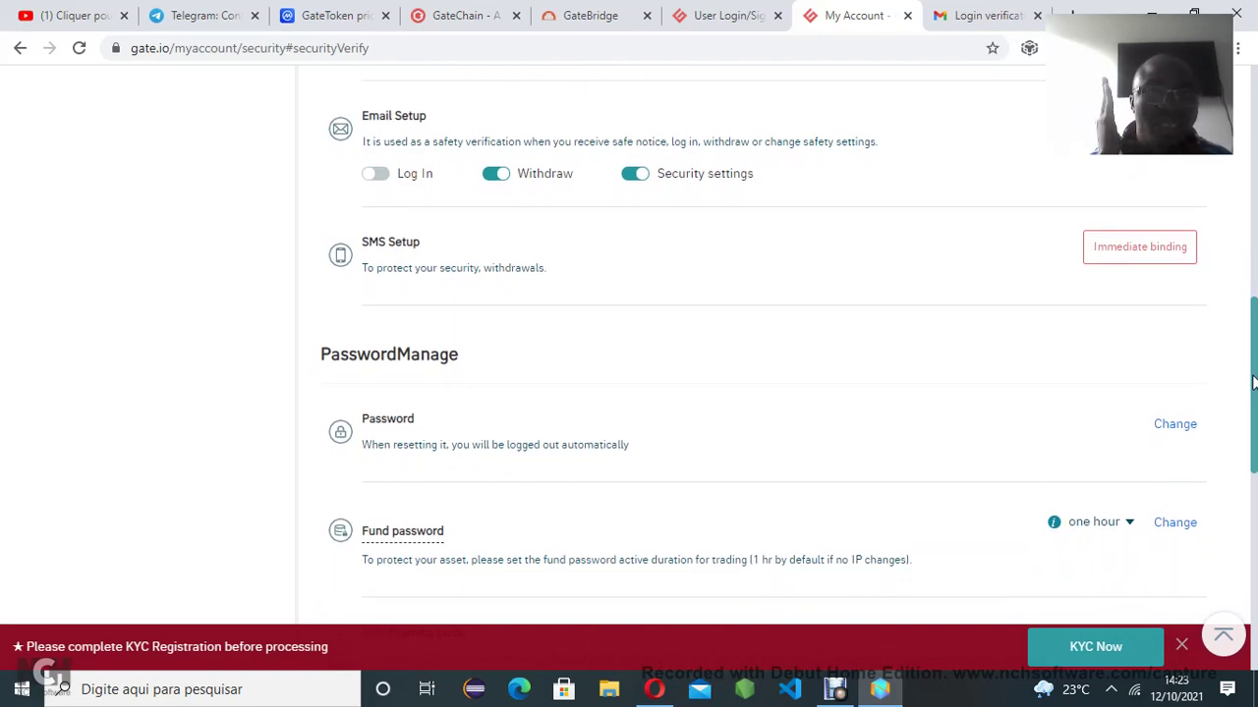
pyautogui.moveTo(1254, 383); pyautogui.dragTo(1253, 231)
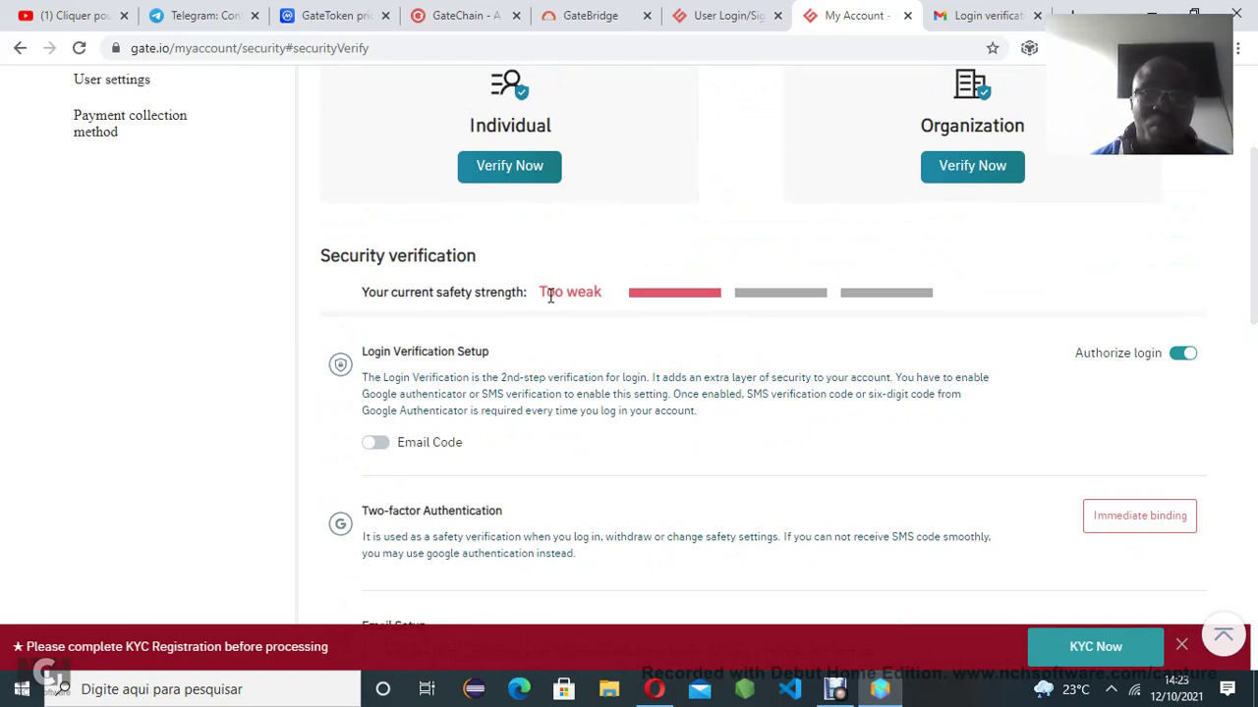
pyautogui.scroll(-3, 1253, 267)
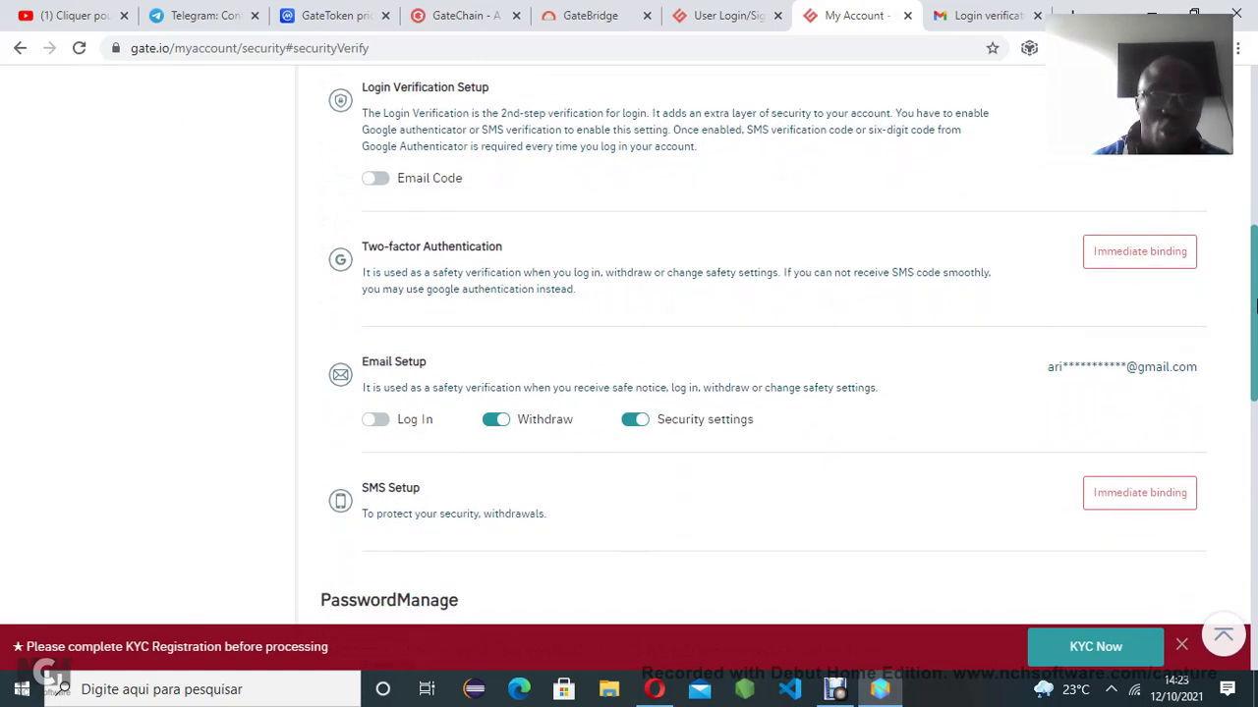
pyautogui.click(1114, 259)
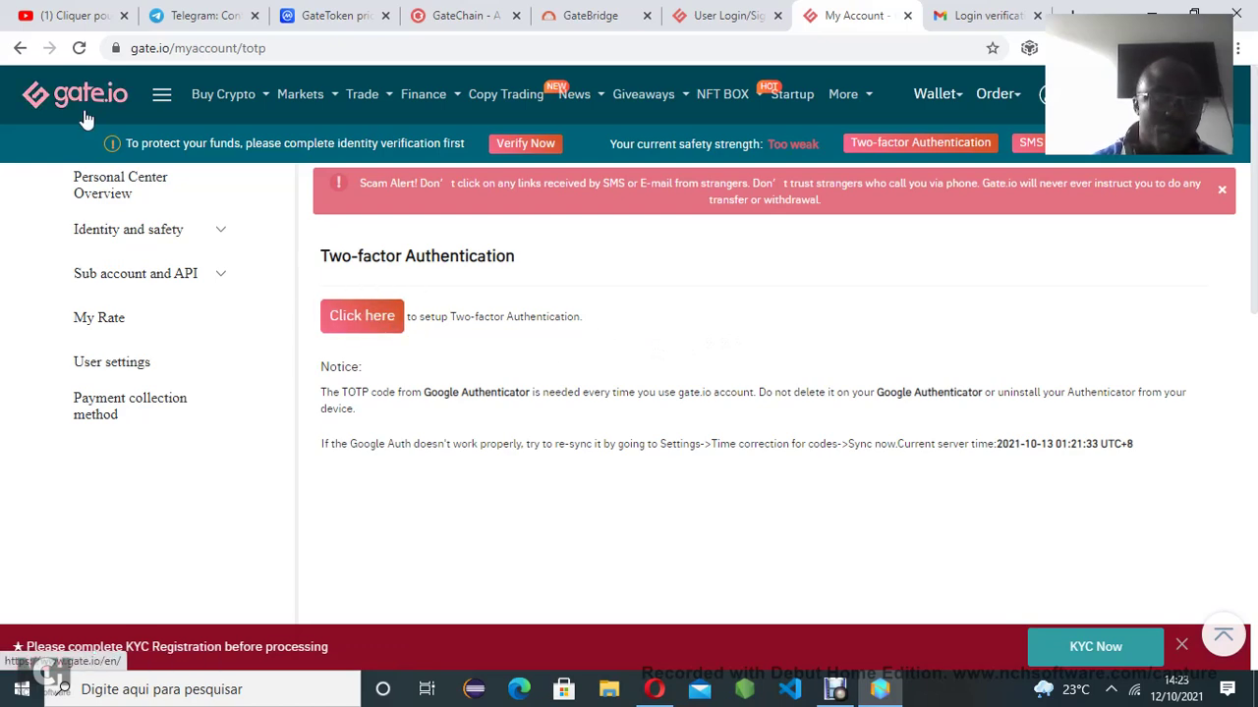
# Return to security settings, open SMS Setup, and request its email verification code
pyautogui.click(19, 47)
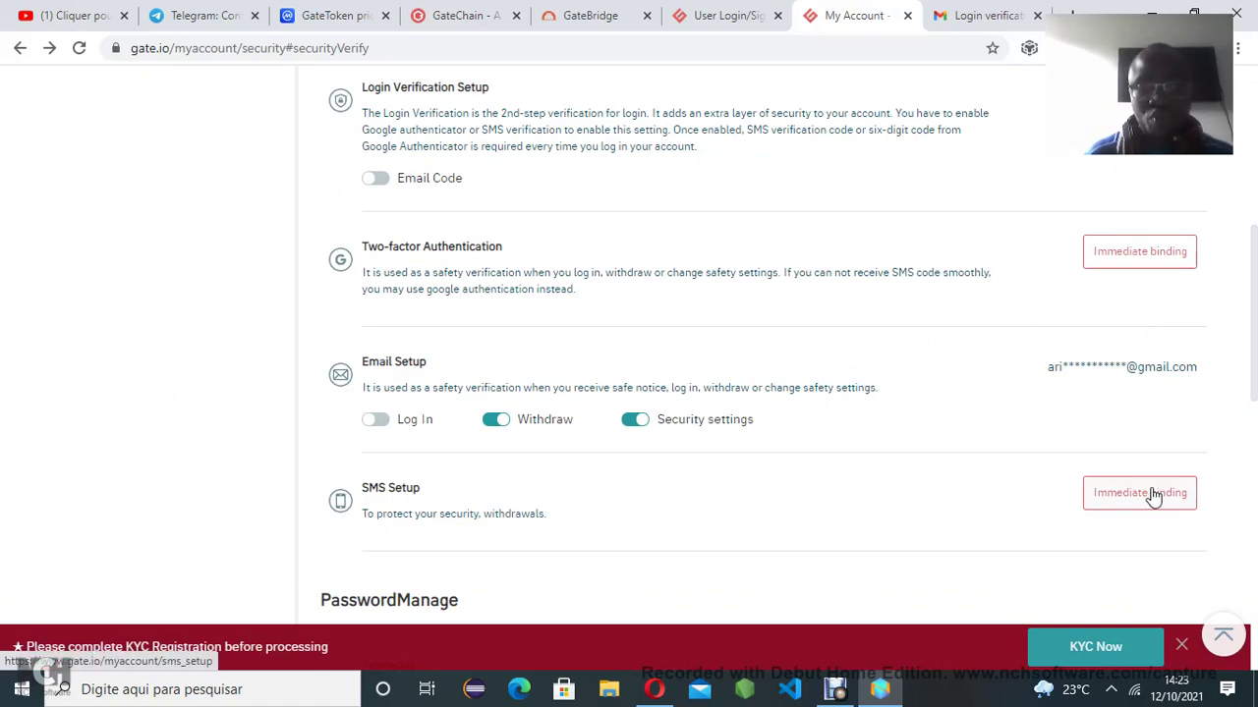
pyautogui.click(1153, 496)
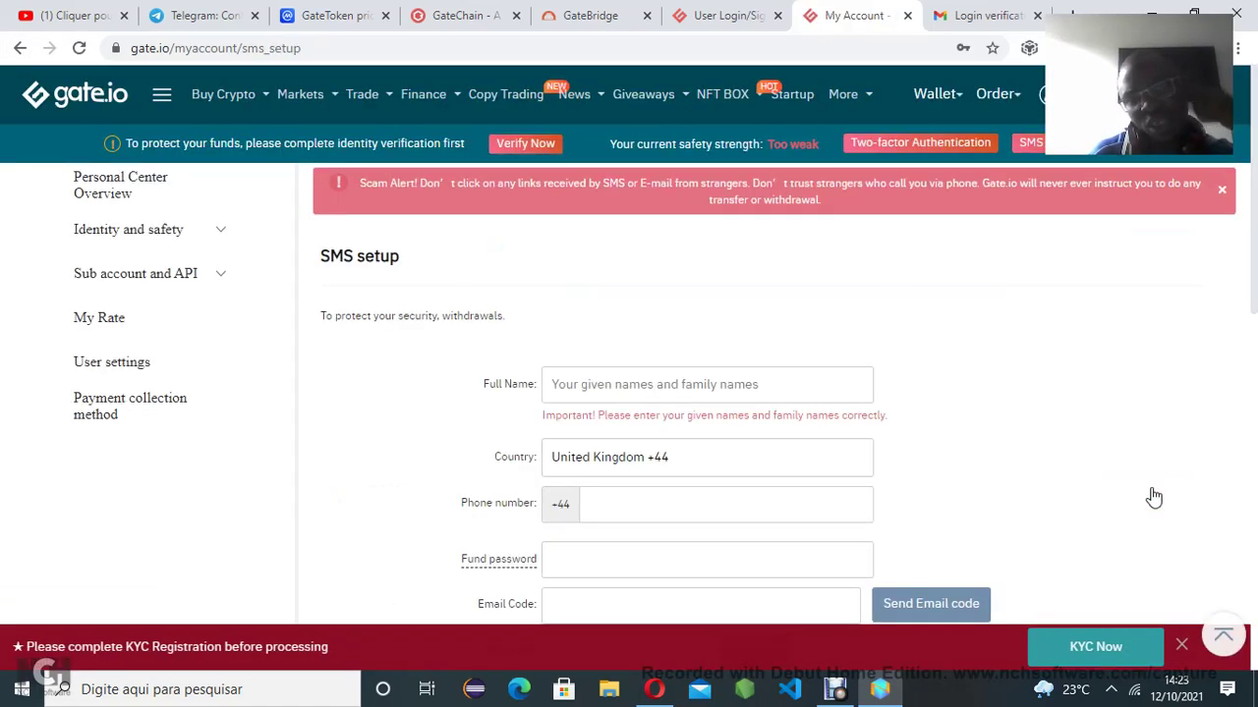
pyautogui.click(678, 386)
pyautogui.scroll(-2, 922, 348)
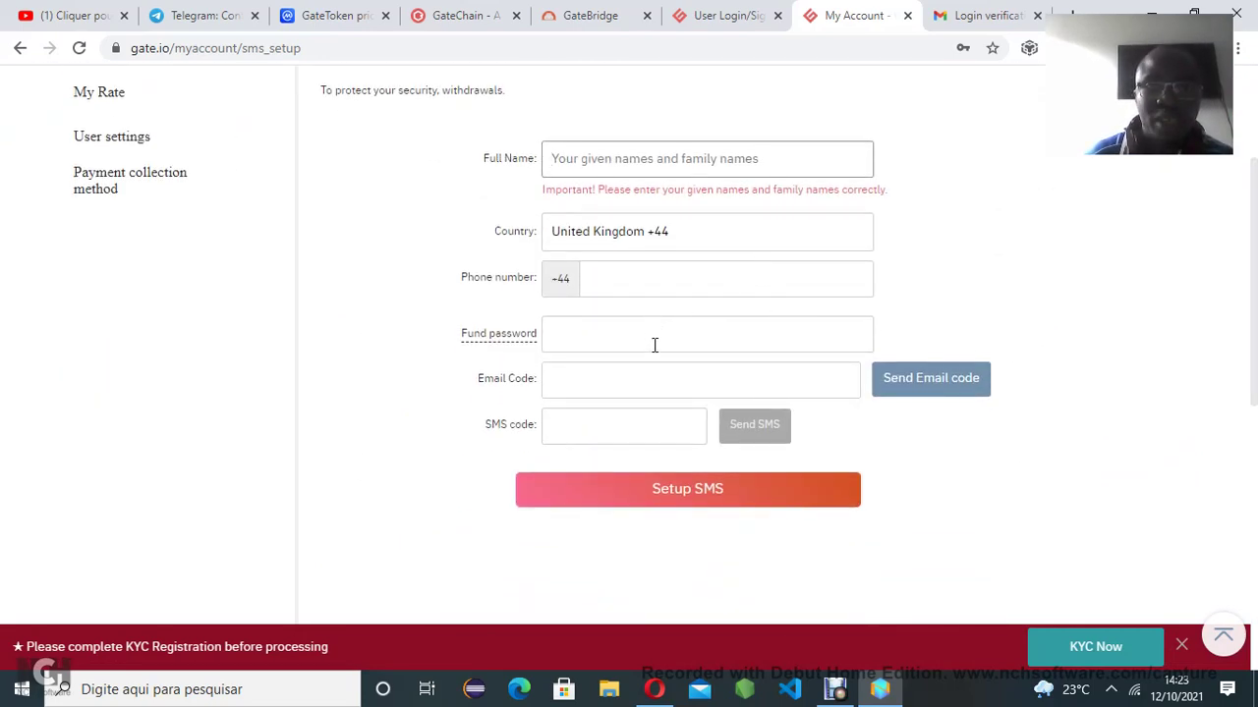
pyautogui.click(915, 393)
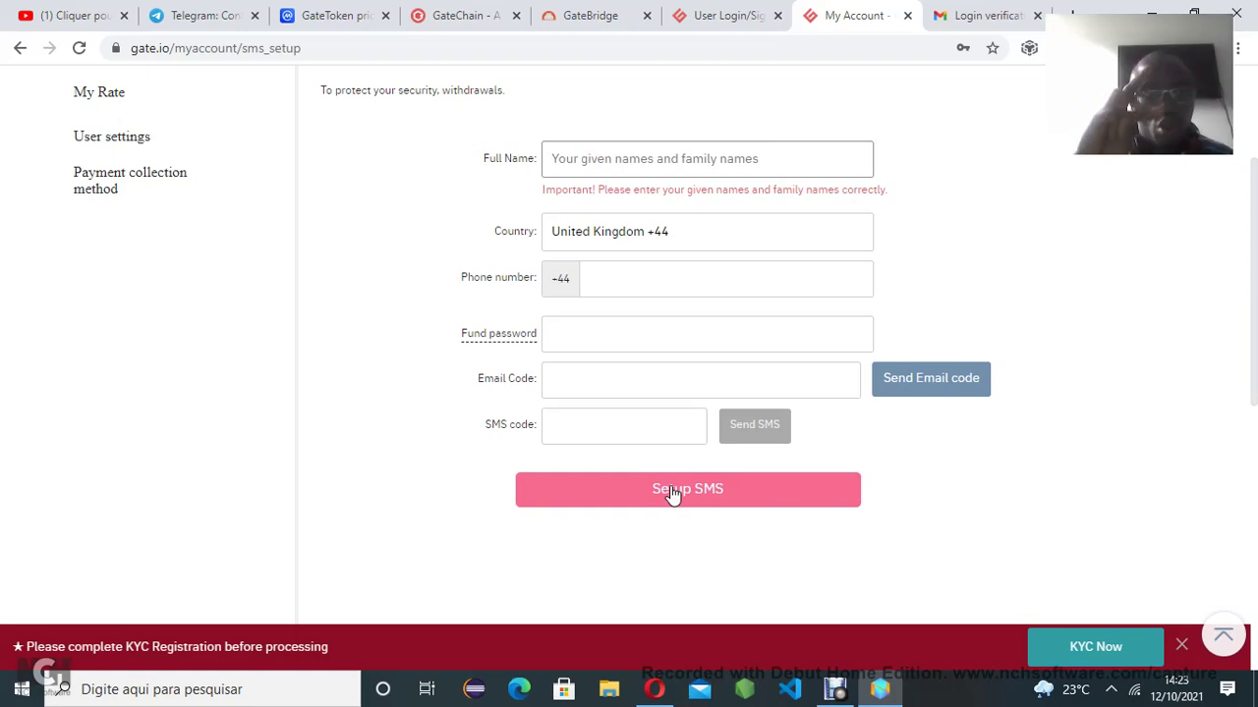
pyautogui.moveTo(1255, 388); pyautogui.dragTo(1254, 248)
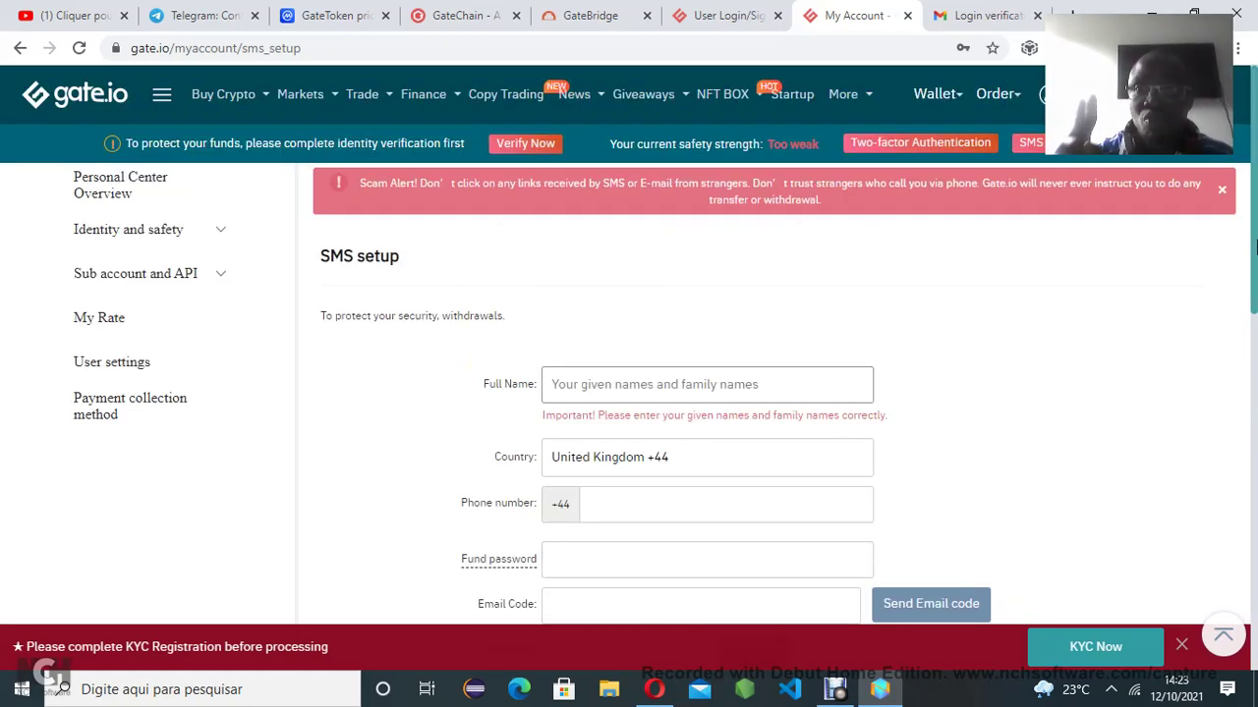
# Open the Trade menu's Spot Trading Standard page for BTC/USDT
pyautogui.moveTo(1049, 93)
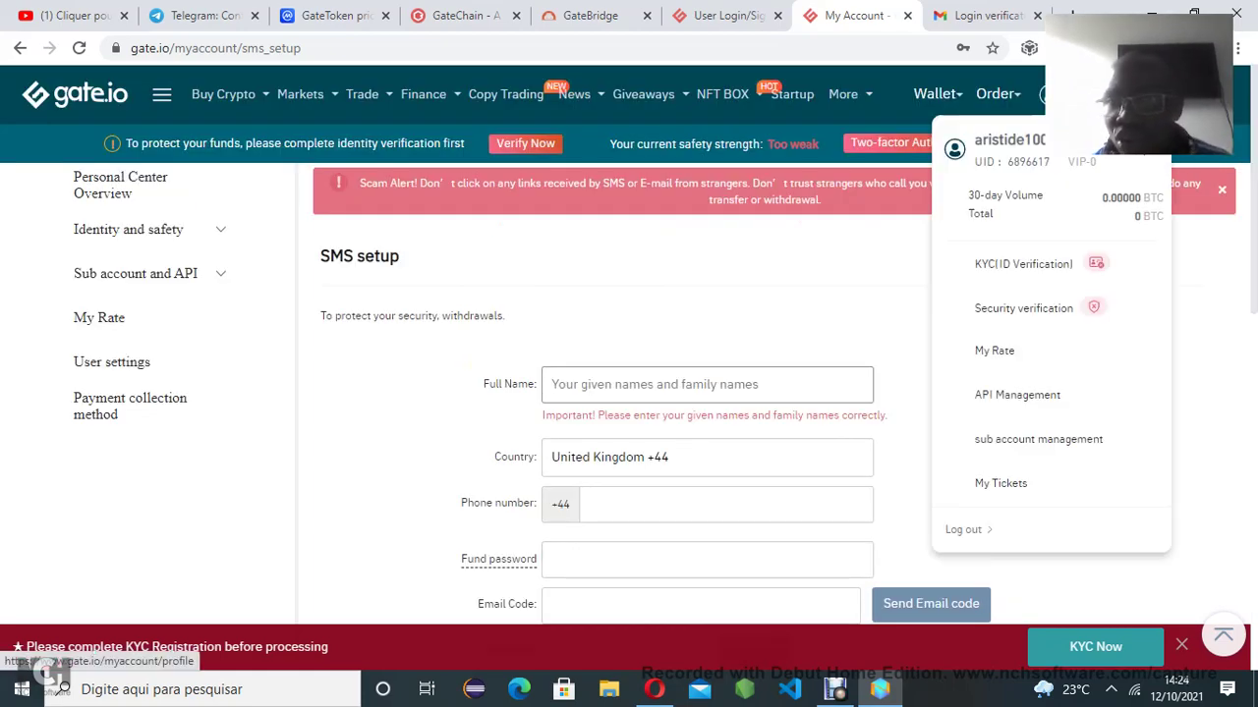
pyautogui.moveTo(1014, 199)
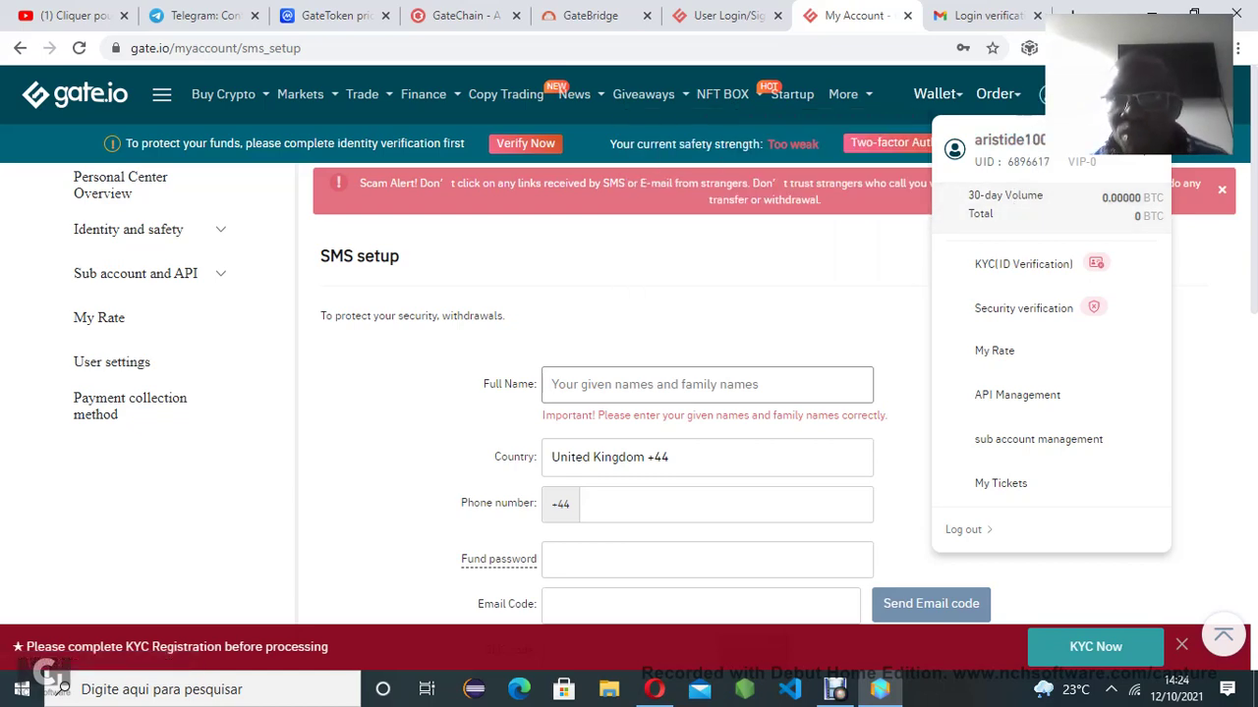
pyautogui.moveTo(1045, 263)
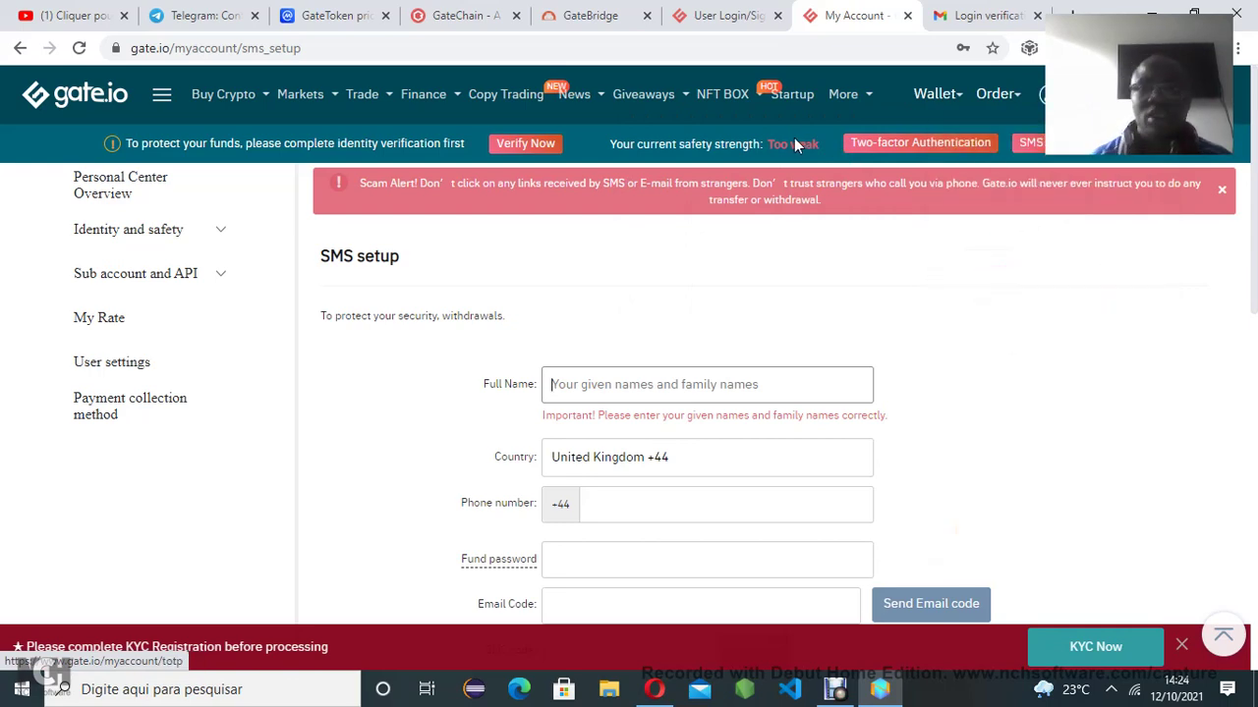
pyautogui.moveTo(222, 116)
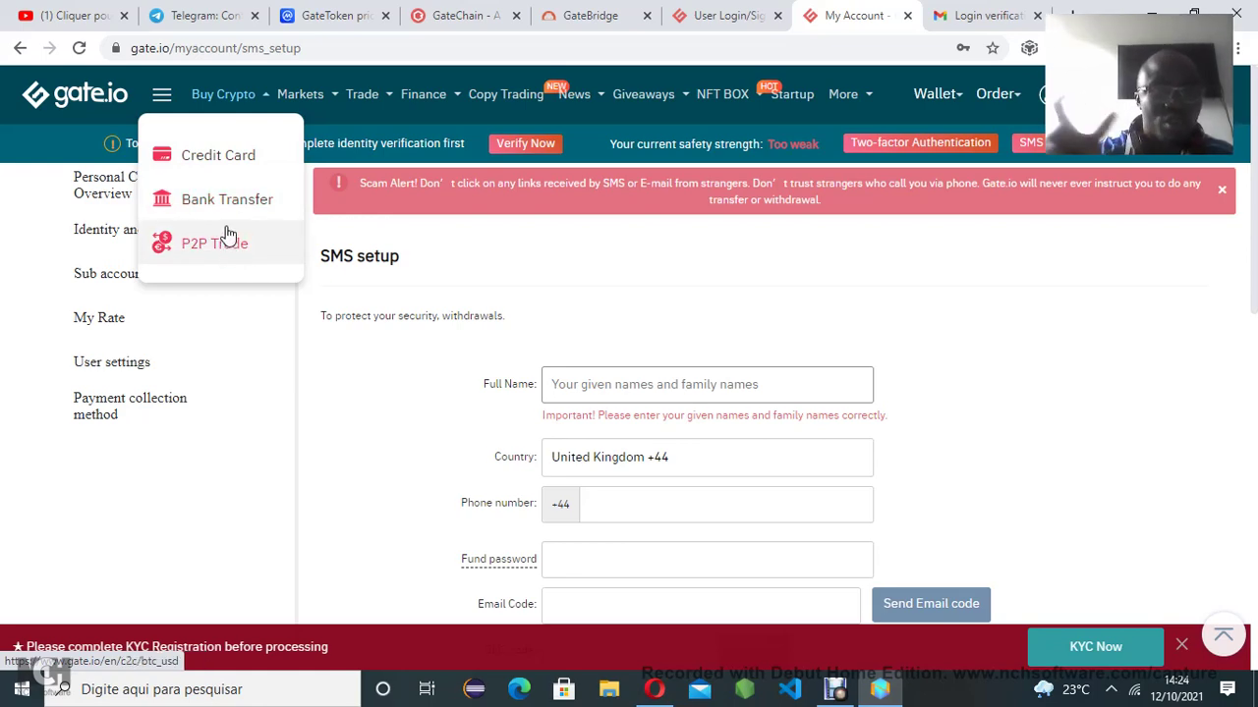
pyautogui.moveTo(294, 111)
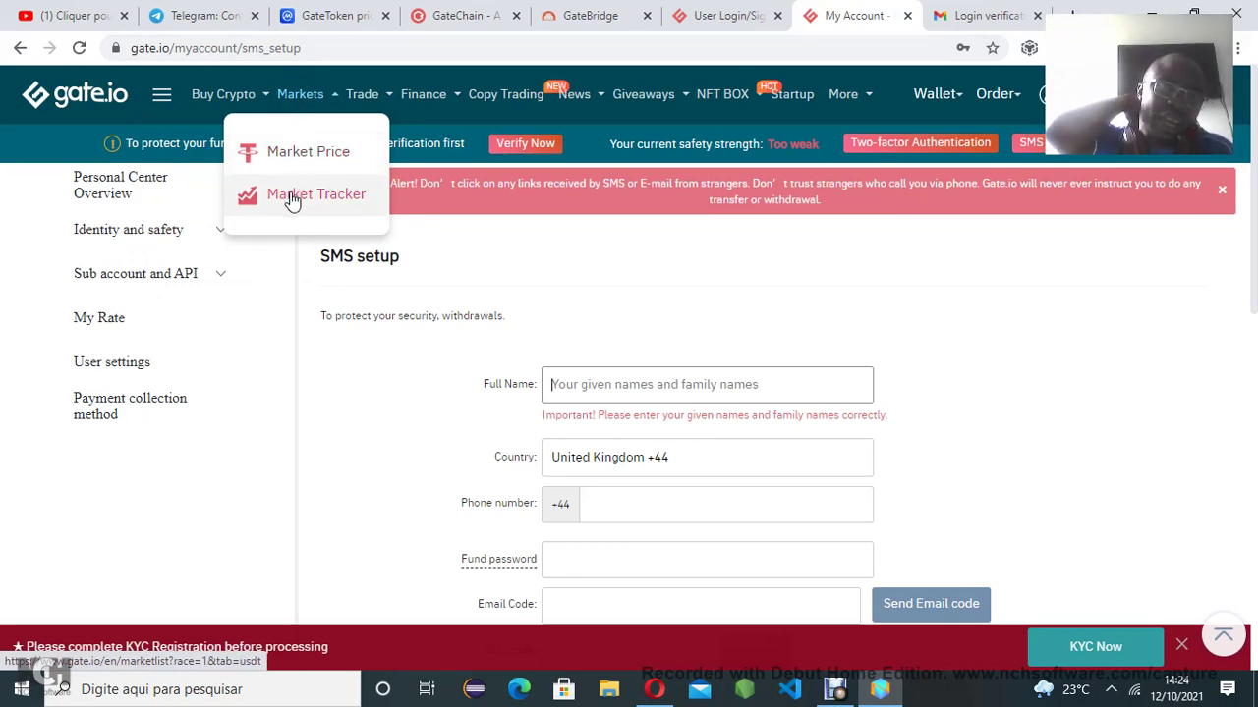
pyautogui.moveTo(366, 98)
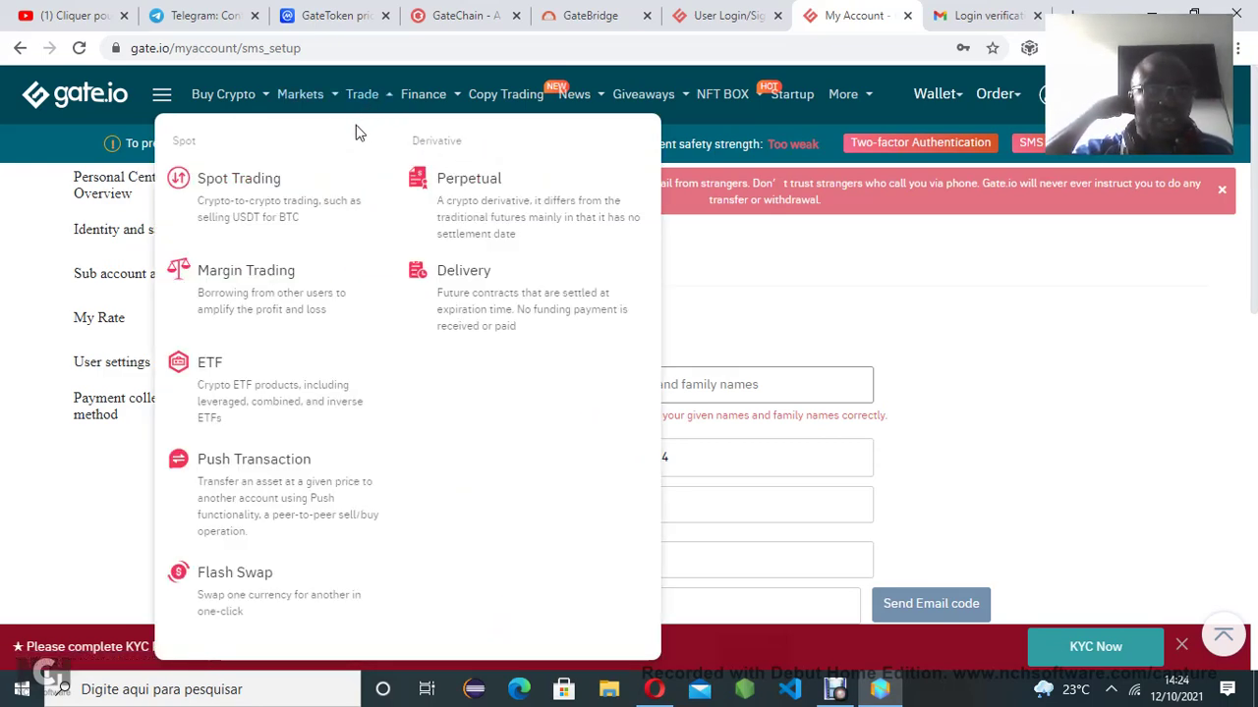
pyautogui.moveTo(246, 200)
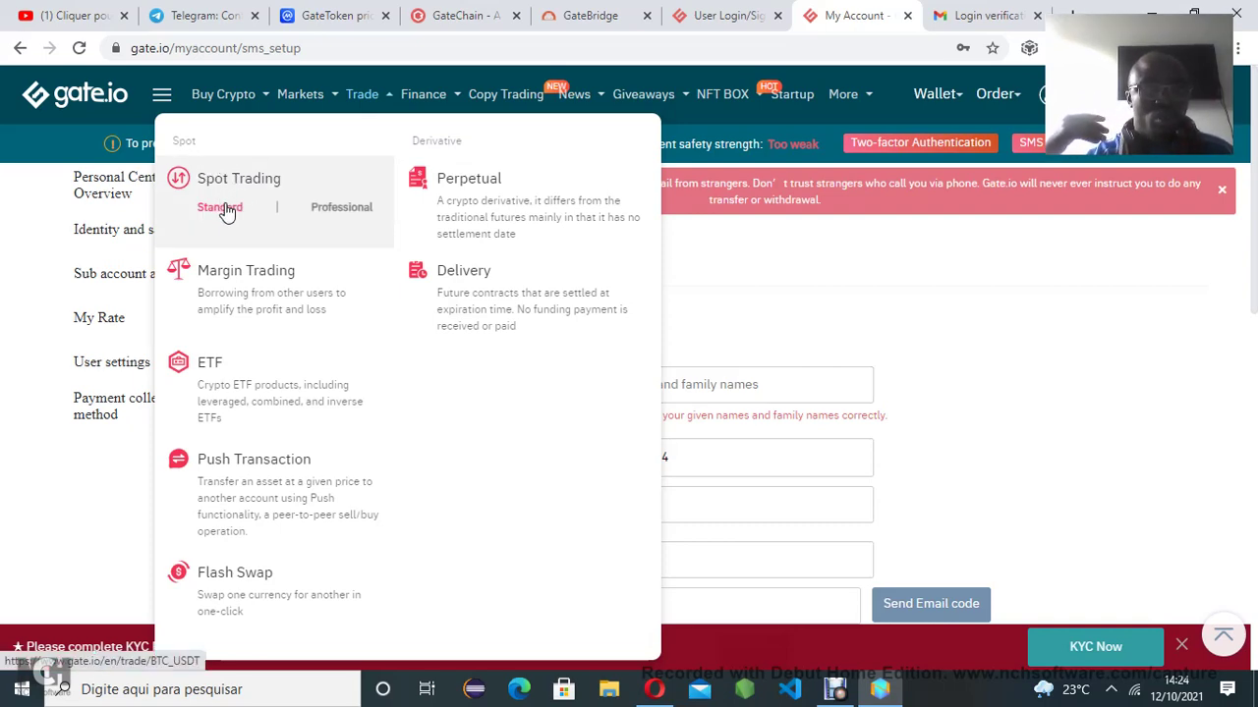
pyautogui.click(225, 211)
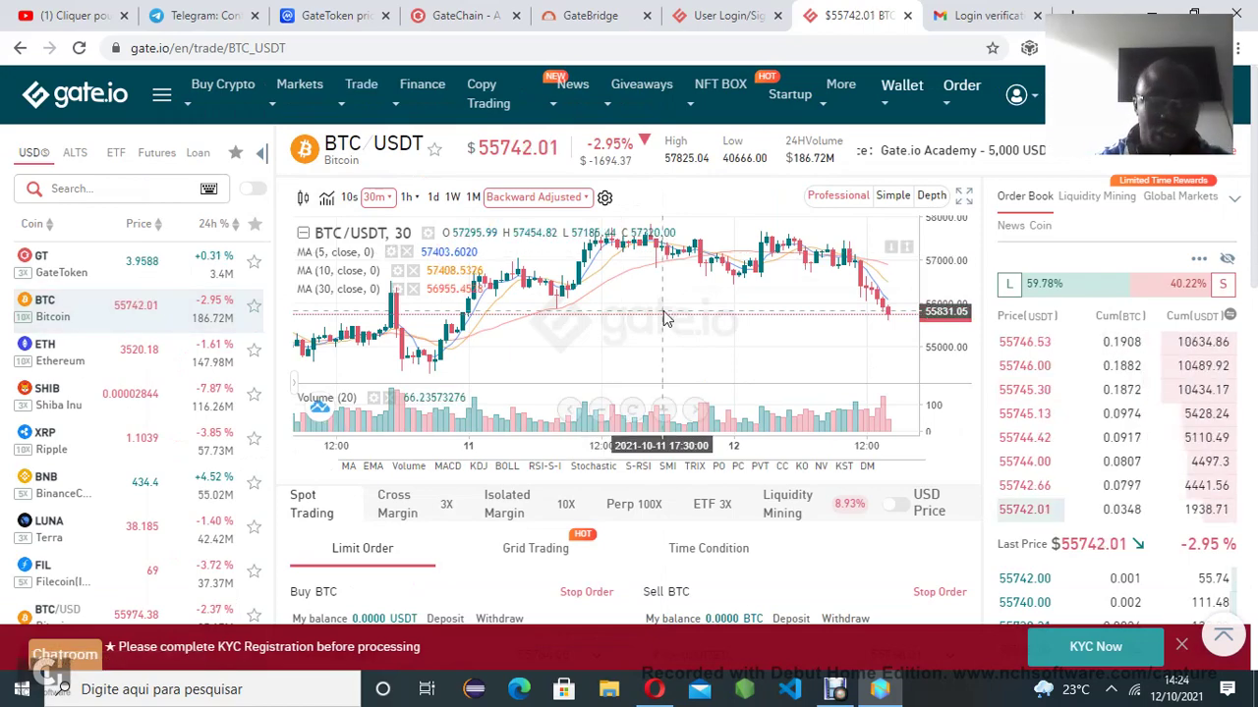
# Show the Wallet dropdown (Funds Overview, Deposit, Withdraw) from the BTC/USDT trading page
pyautogui.click(834, 690)
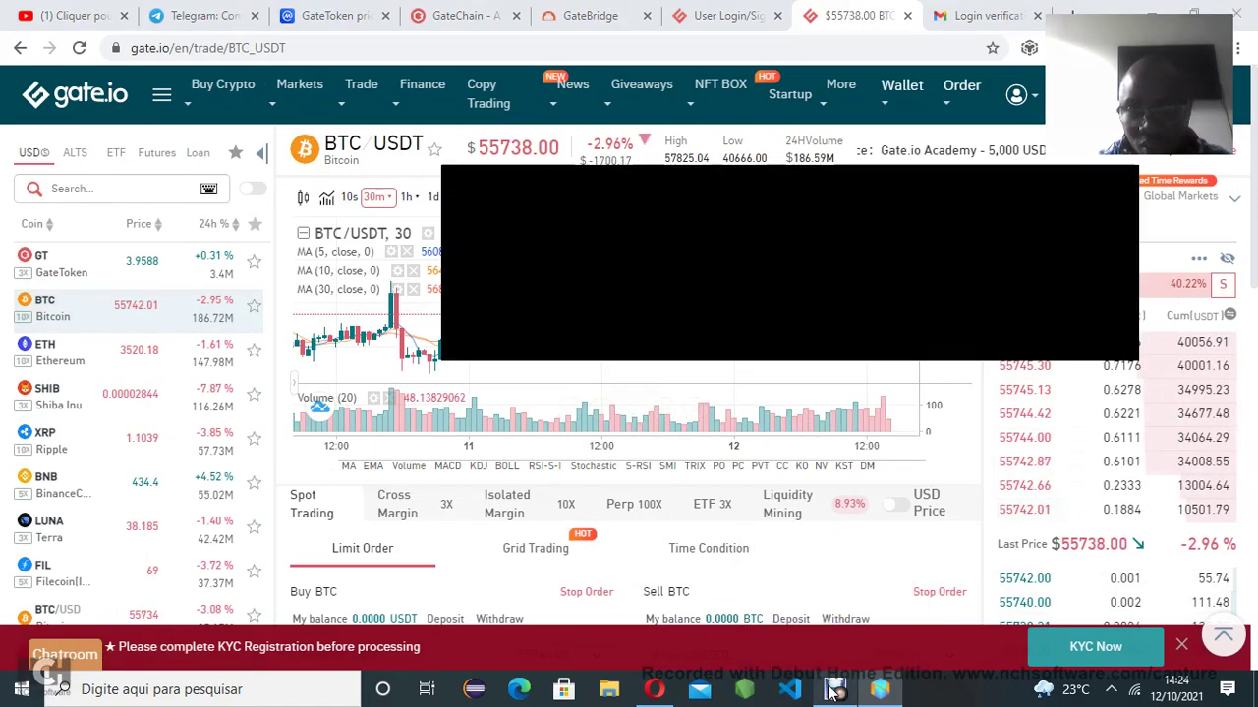
pyautogui.click(833, 690)
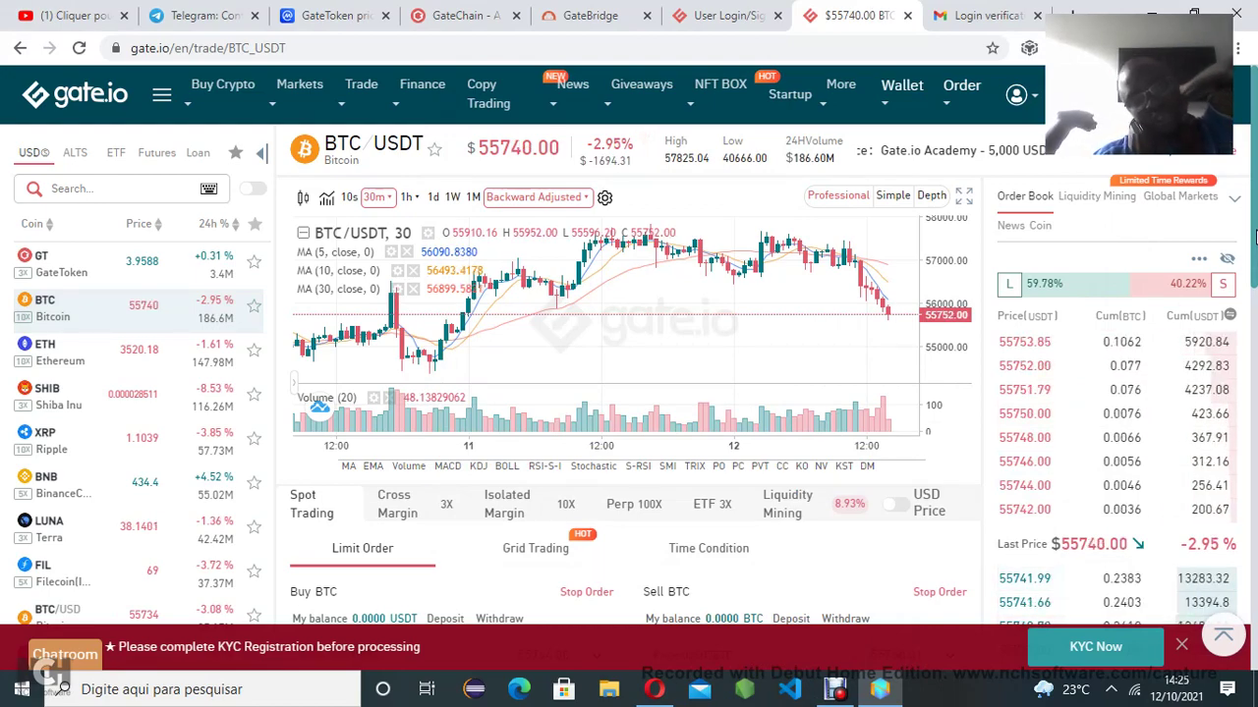
pyautogui.moveTo(840, 94)
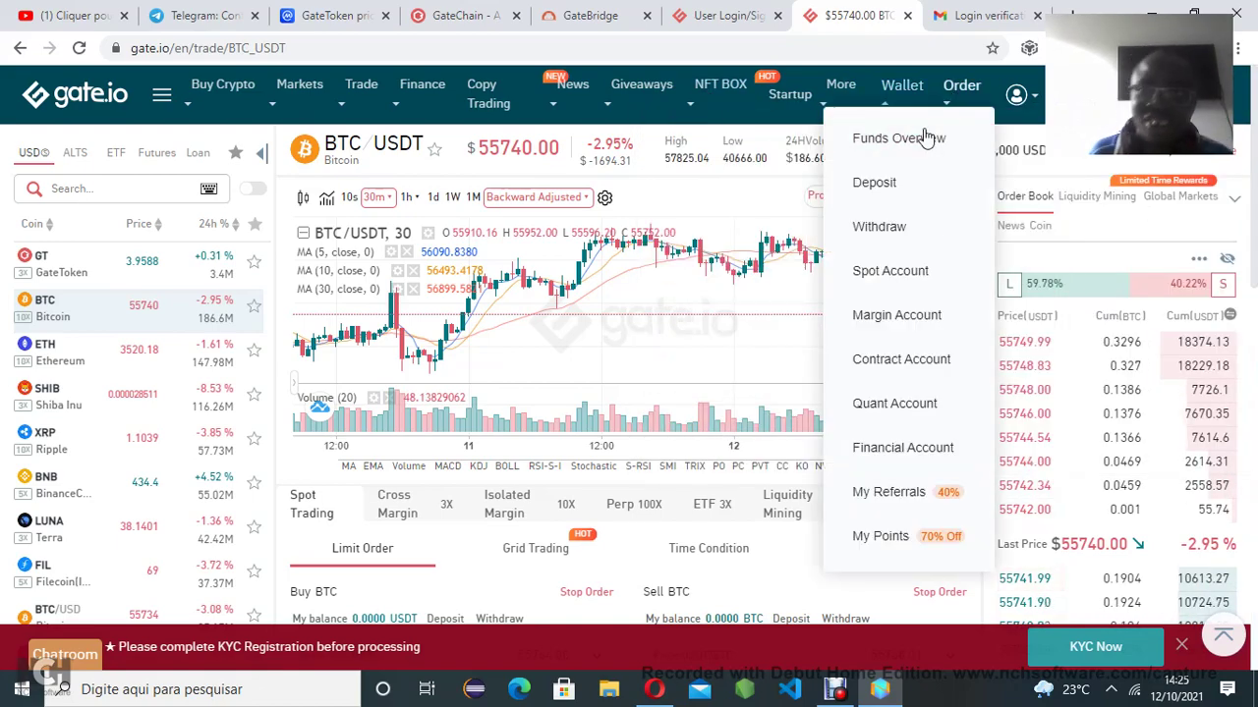
pyautogui.moveTo(951, 111)
pyautogui.moveTo(892, 100)
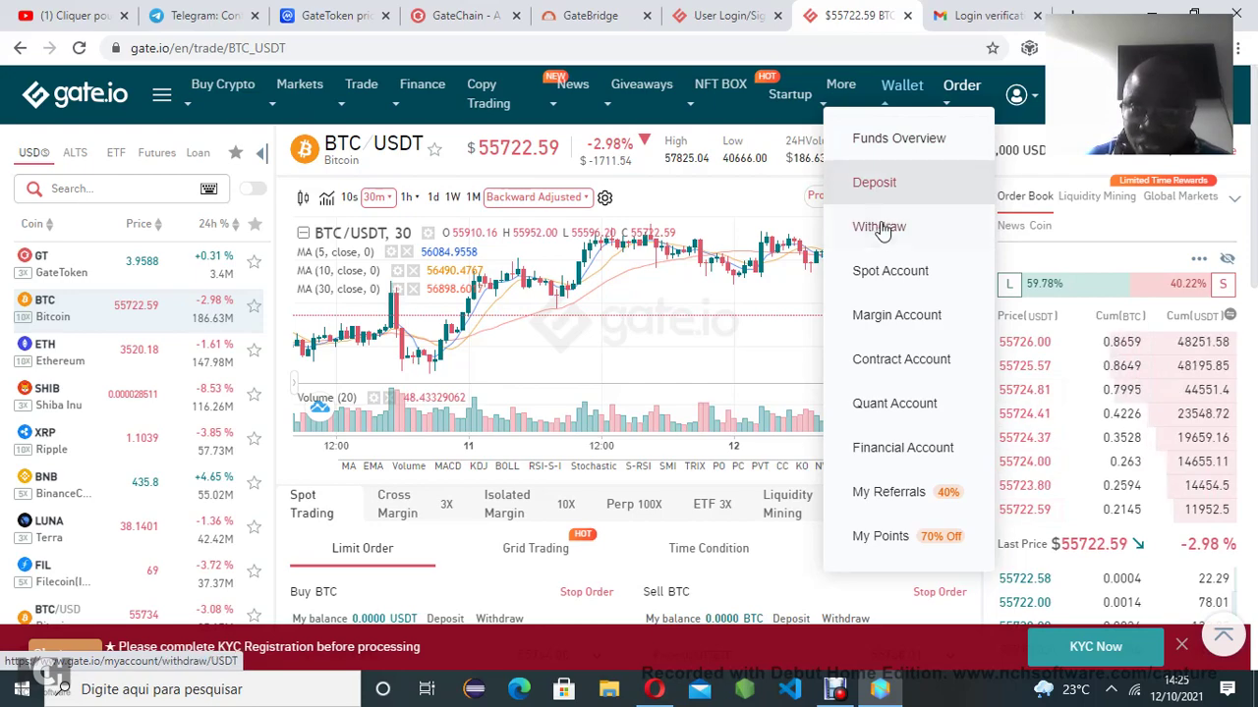
# Open the Tether USDT deposit page and browse its coin list
pyautogui.click(875, 192)
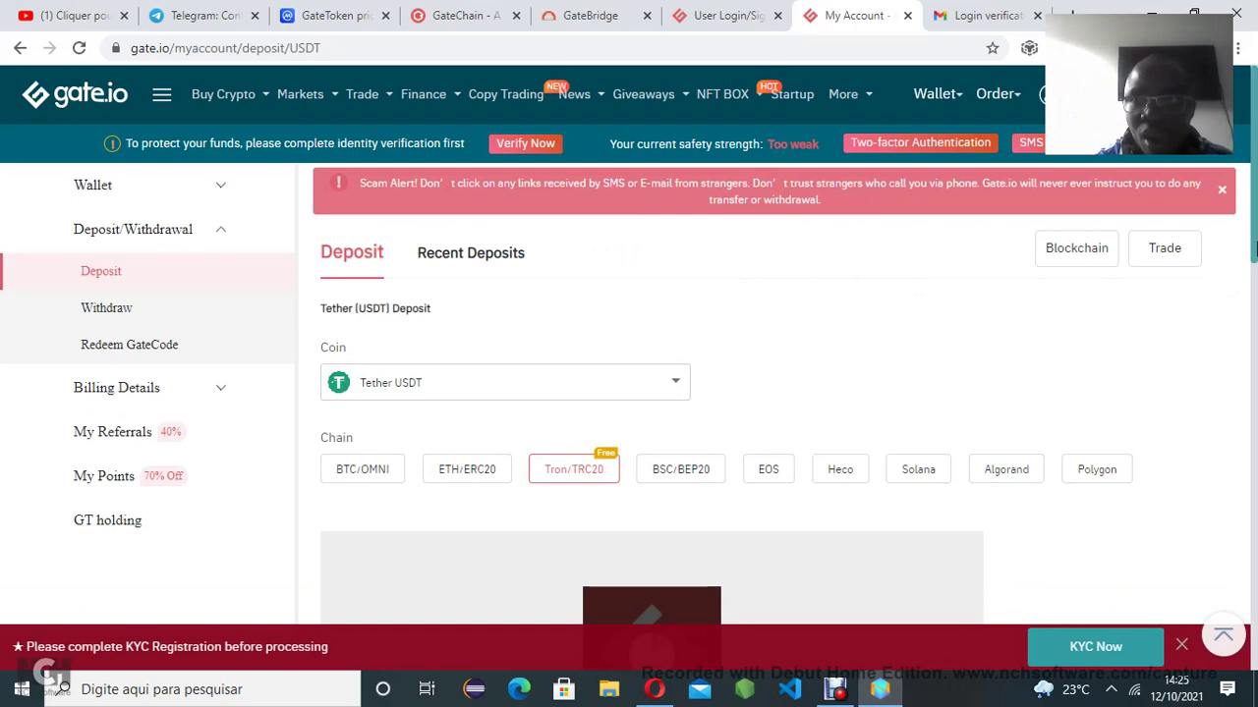
pyautogui.scroll(-1, 771, 169)
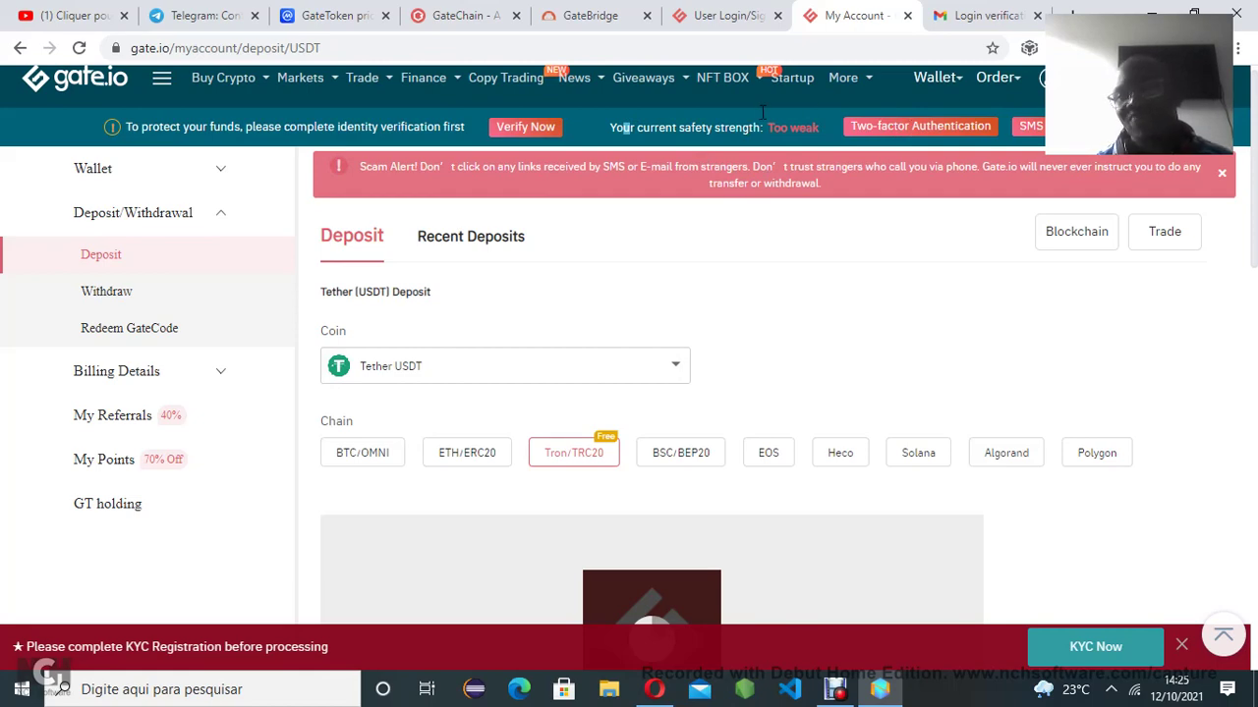
pyautogui.moveTo(763, 112); pyautogui.dragTo(744, 128)
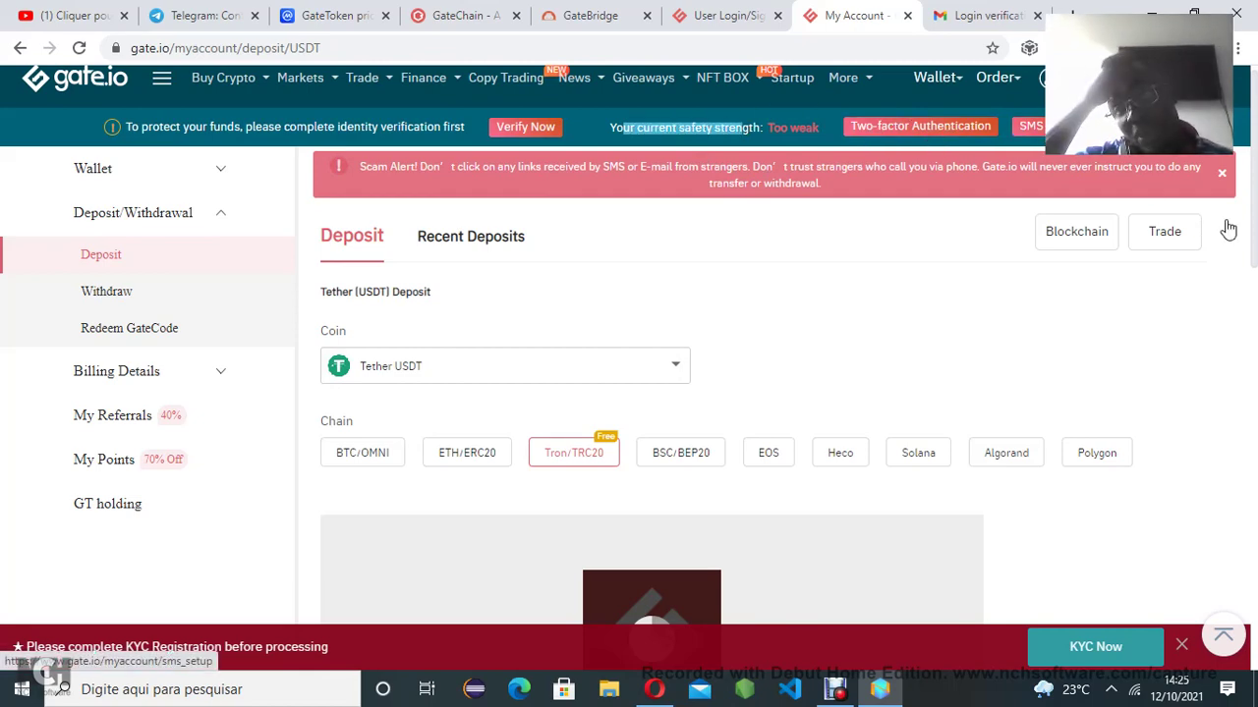
pyautogui.scroll(-1, 1041, 241)
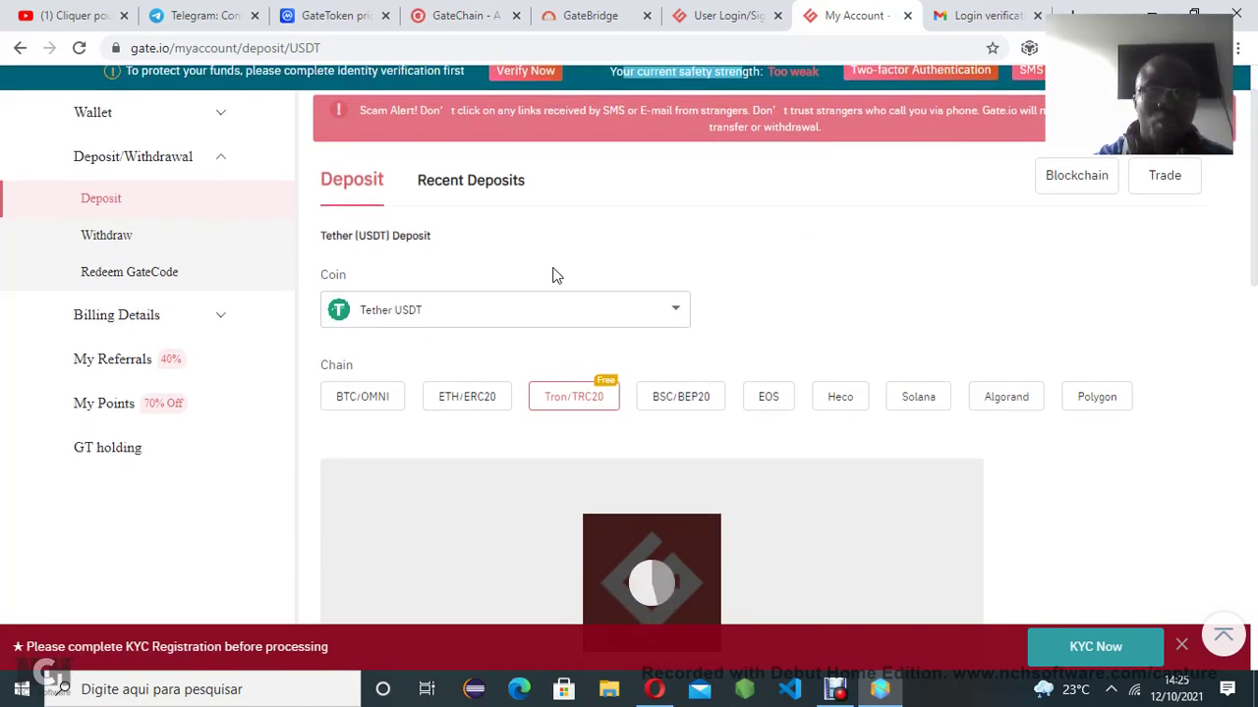
pyautogui.click(412, 324)
pyautogui.click(817, 300)
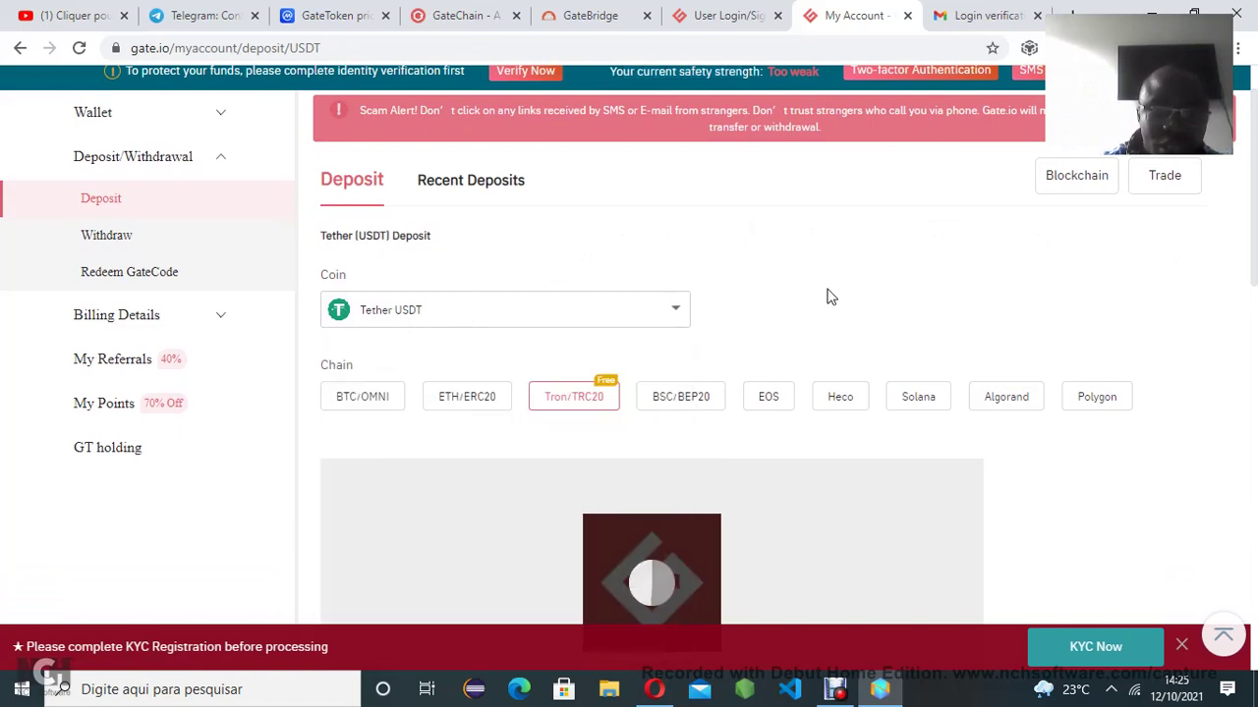
pyautogui.click(339, 316)
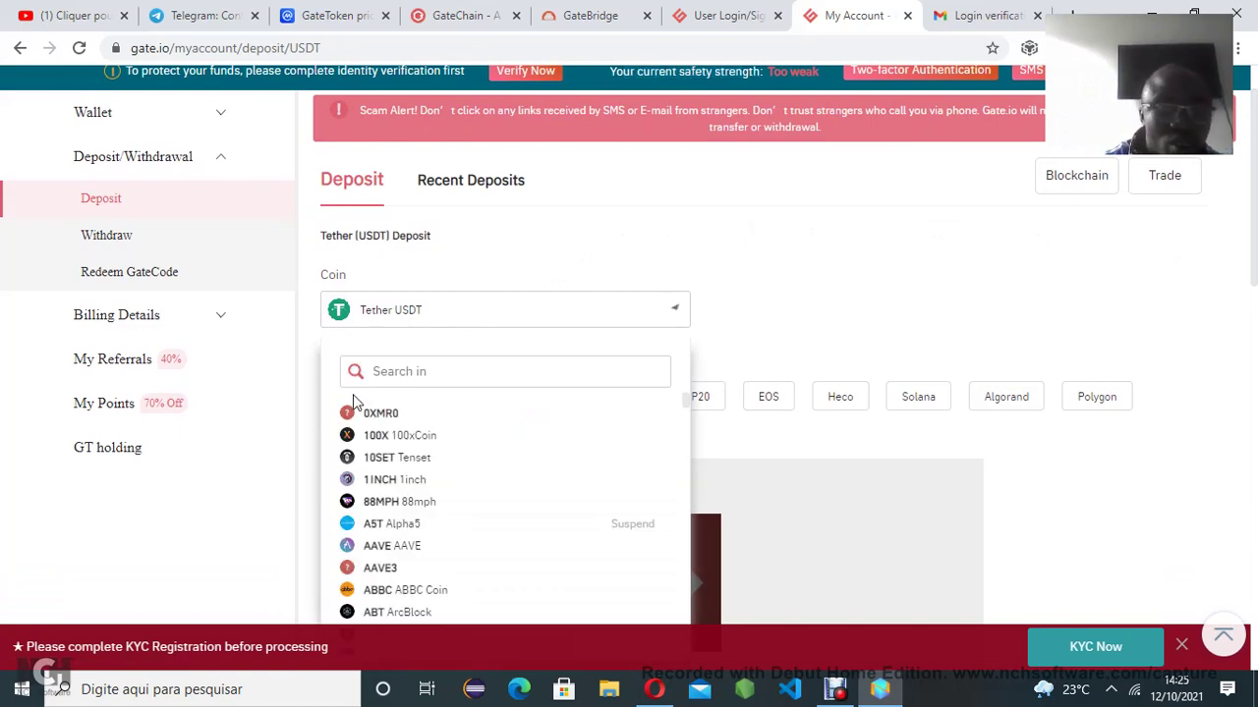
pyautogui.click(762, 428)
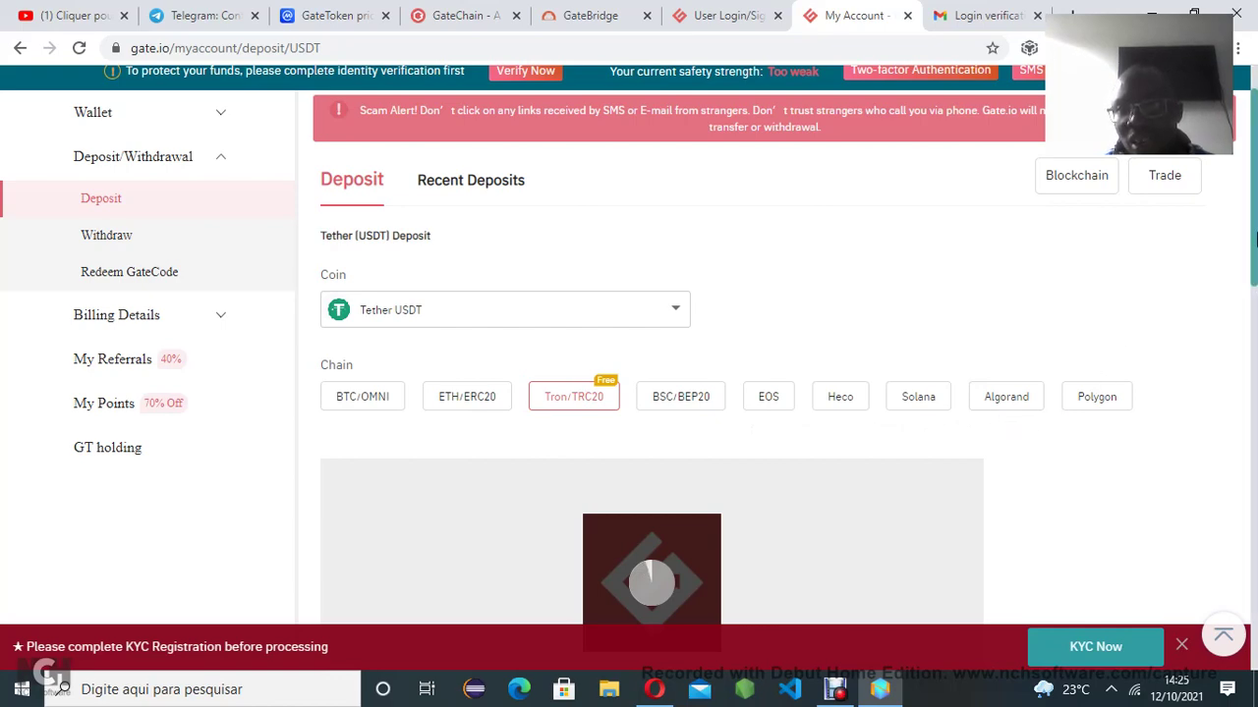
pyautogui.moveTo(1255, 240); pyautogui.dragTo(1256, 305)
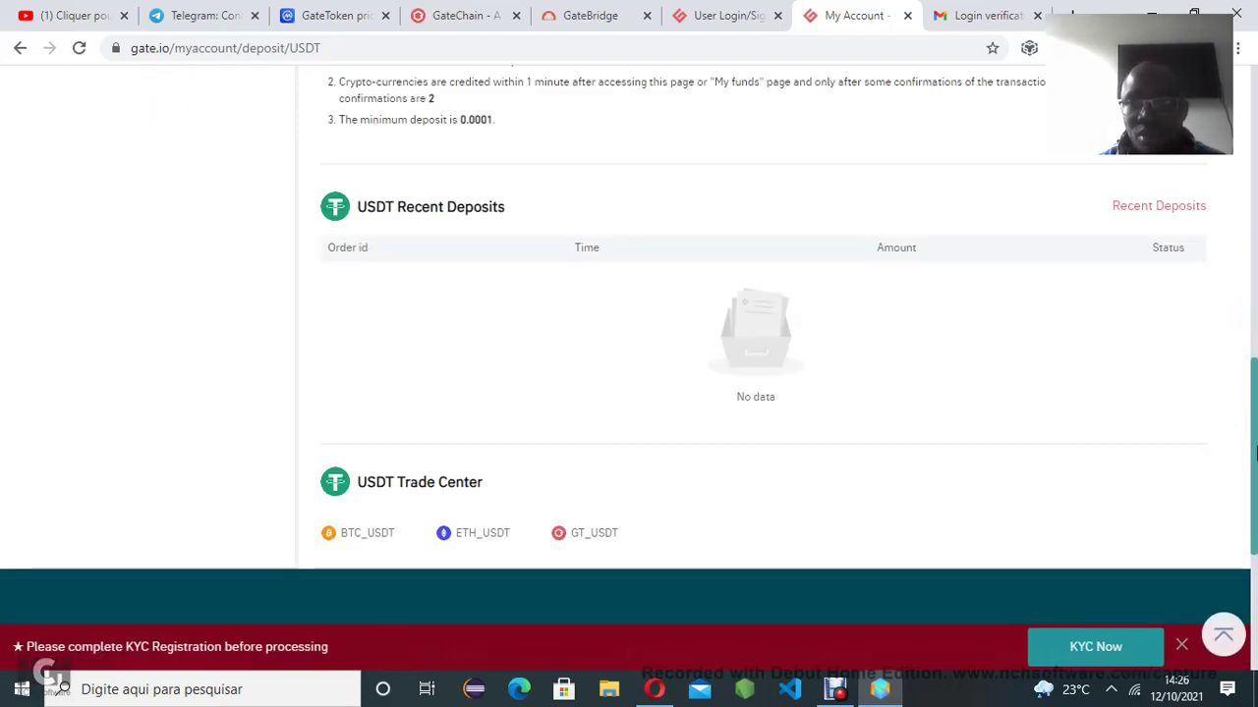
pyautogui.click(1255, 317)
pyautogui.scroll(1, 1255, 268)
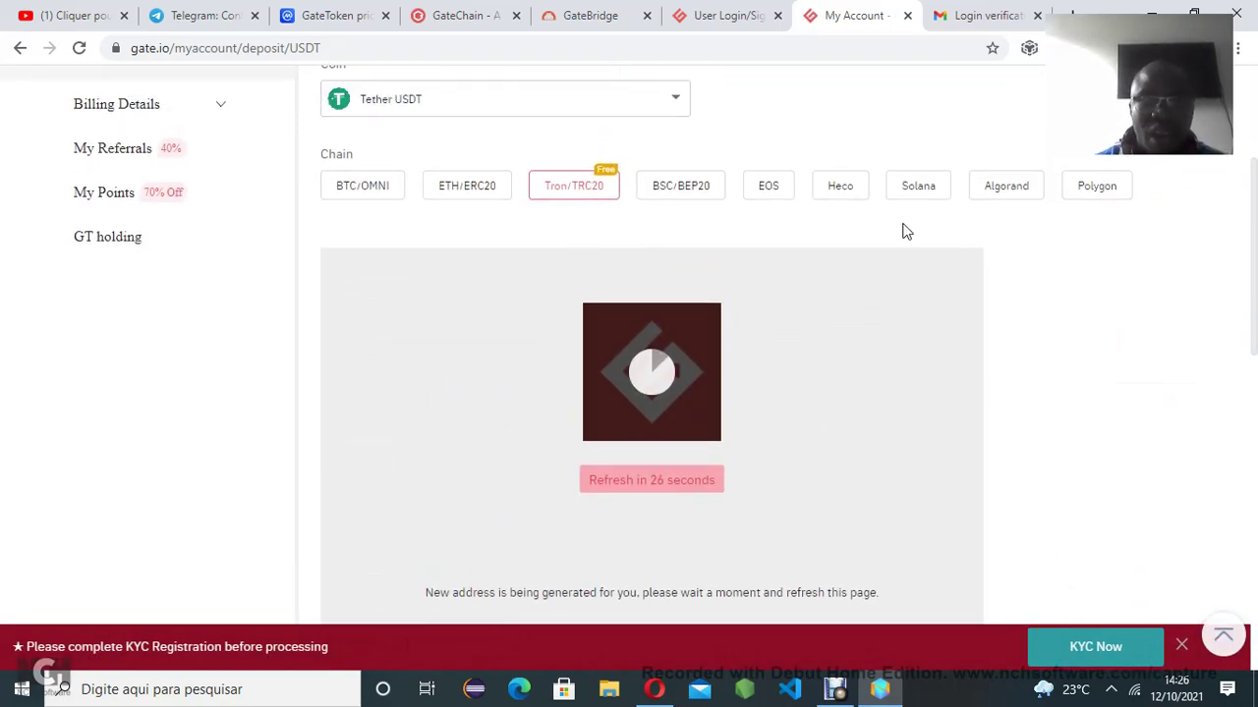
# Switch the deposit chain through BSC/BEP20 and ETH/ERC20, finally settling on EOS
pyautogui.click(676, 200)
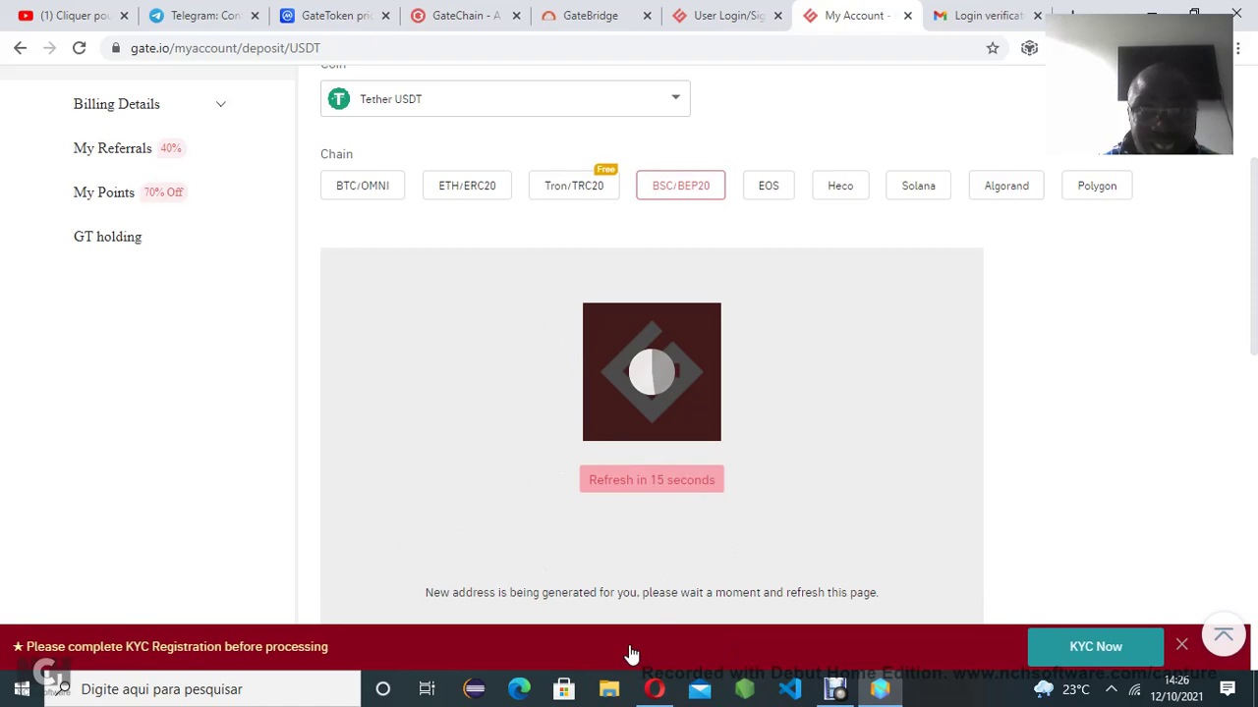
pyautogui.click(459, 191)
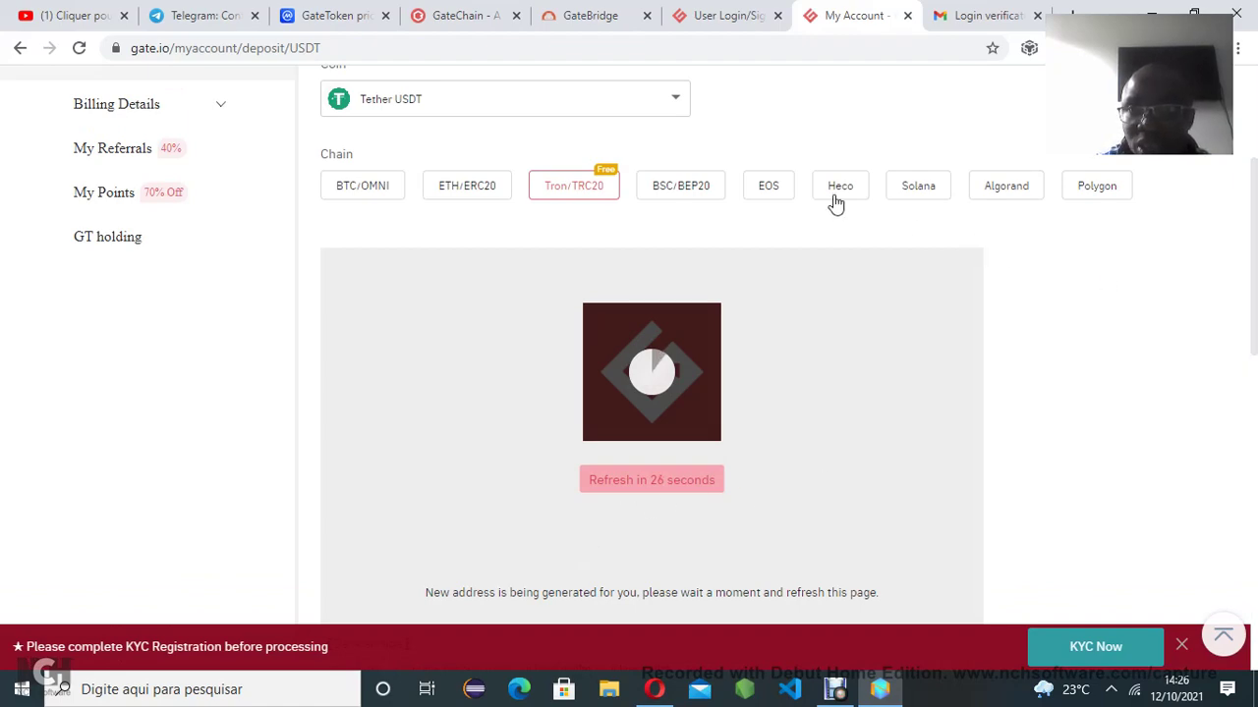
pyautogui.scroll(3, 1255, 355)
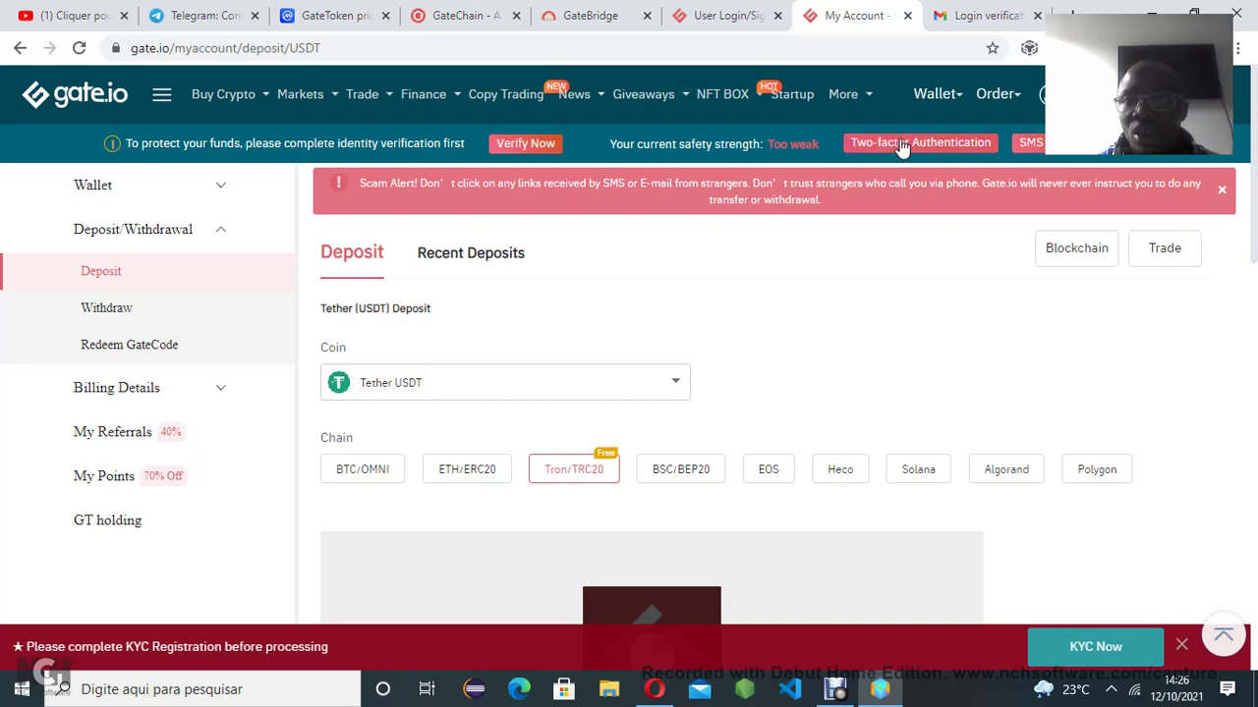
pyautogui.moveTo(997, 93)
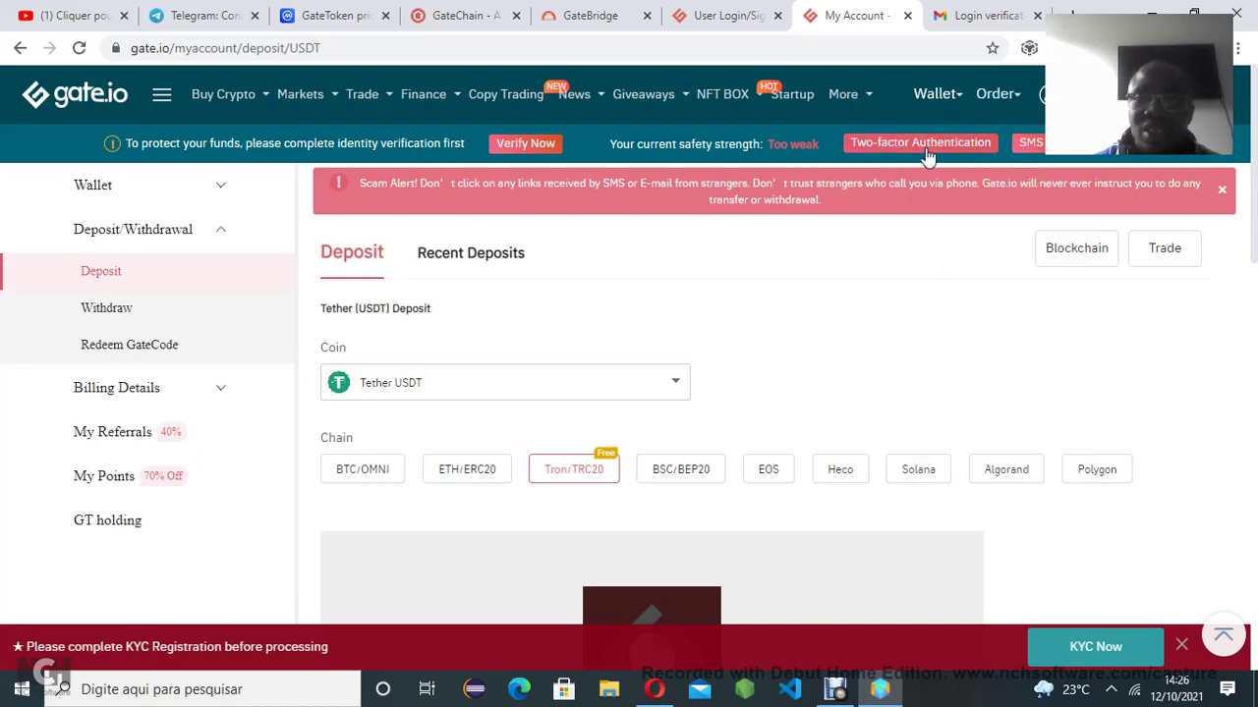
pyautogui.click(769, 471)
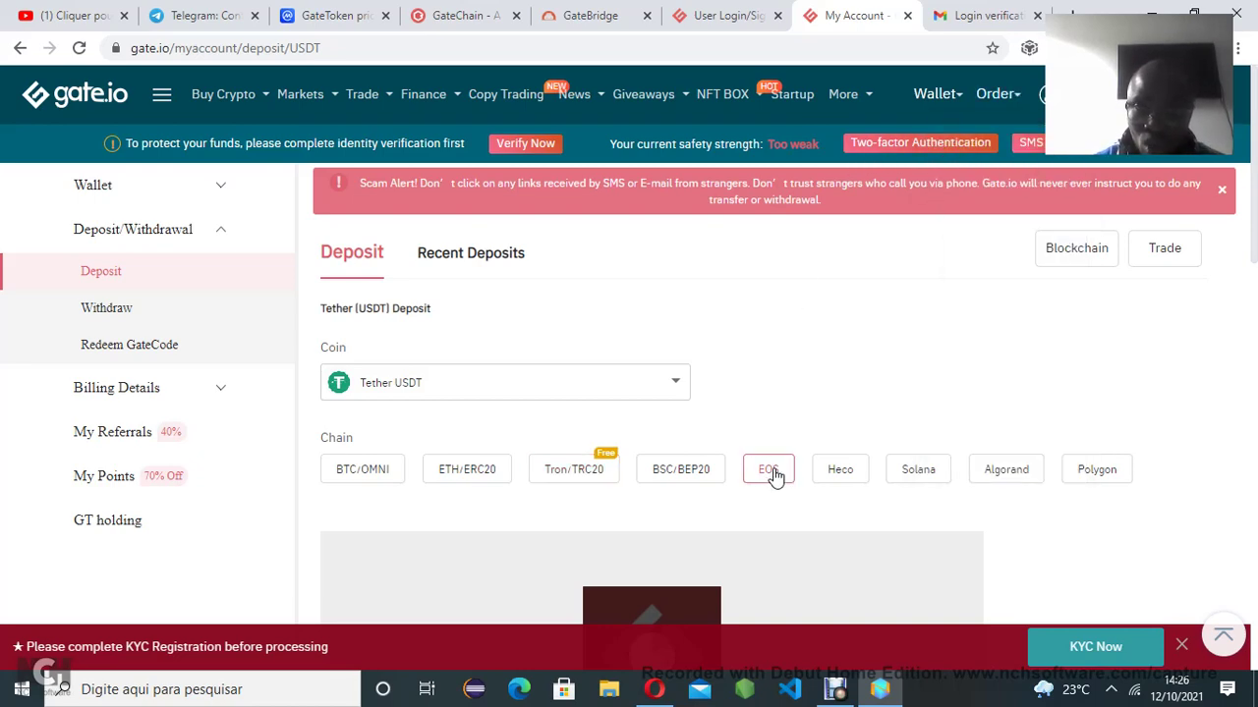
pyautogui.click(462, 383)
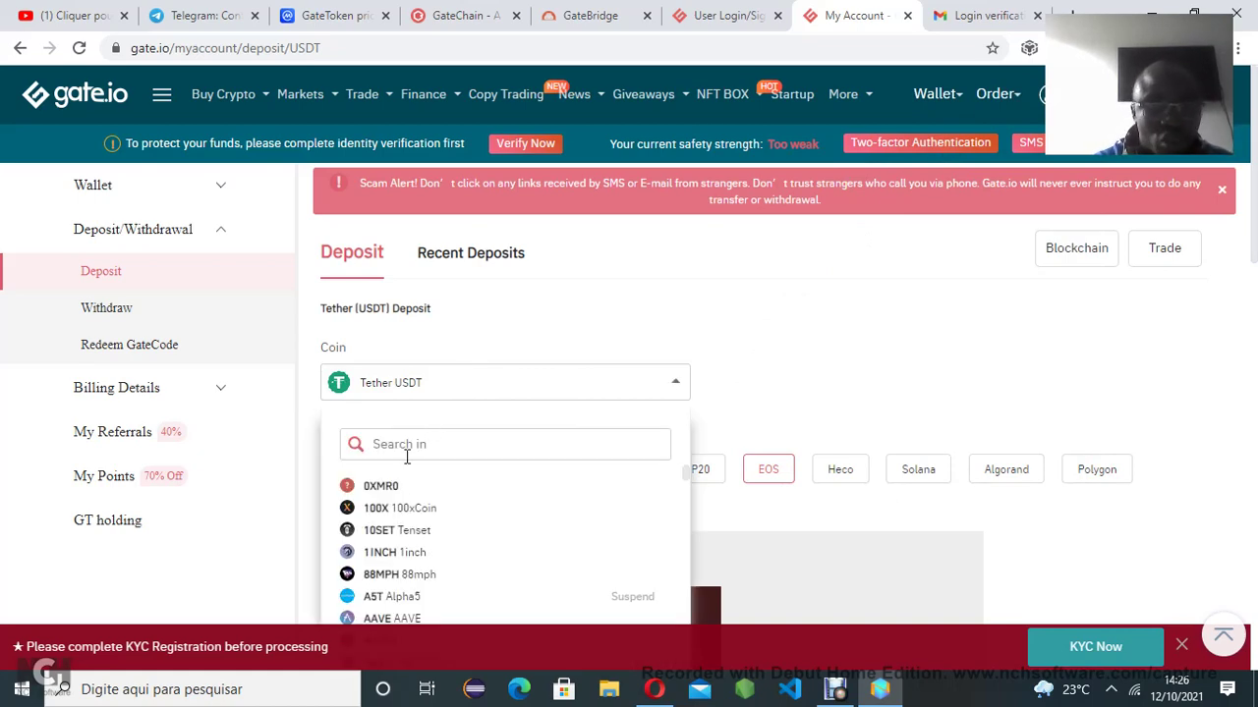
# Pick 100xCoin (100X) as the deposit coin and scroll through its BSC/BEP20 deposit details
pyautogui.click(396, 511)
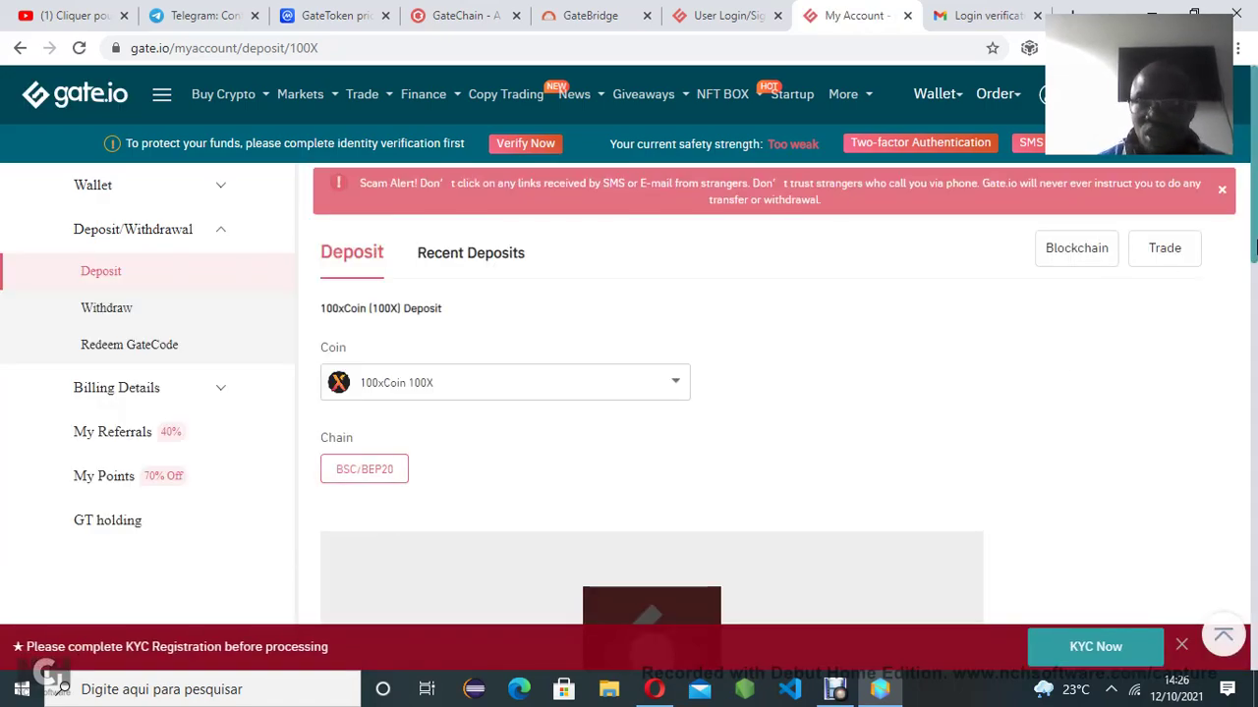
pyautogui.scroll(-3, 1255, 228)
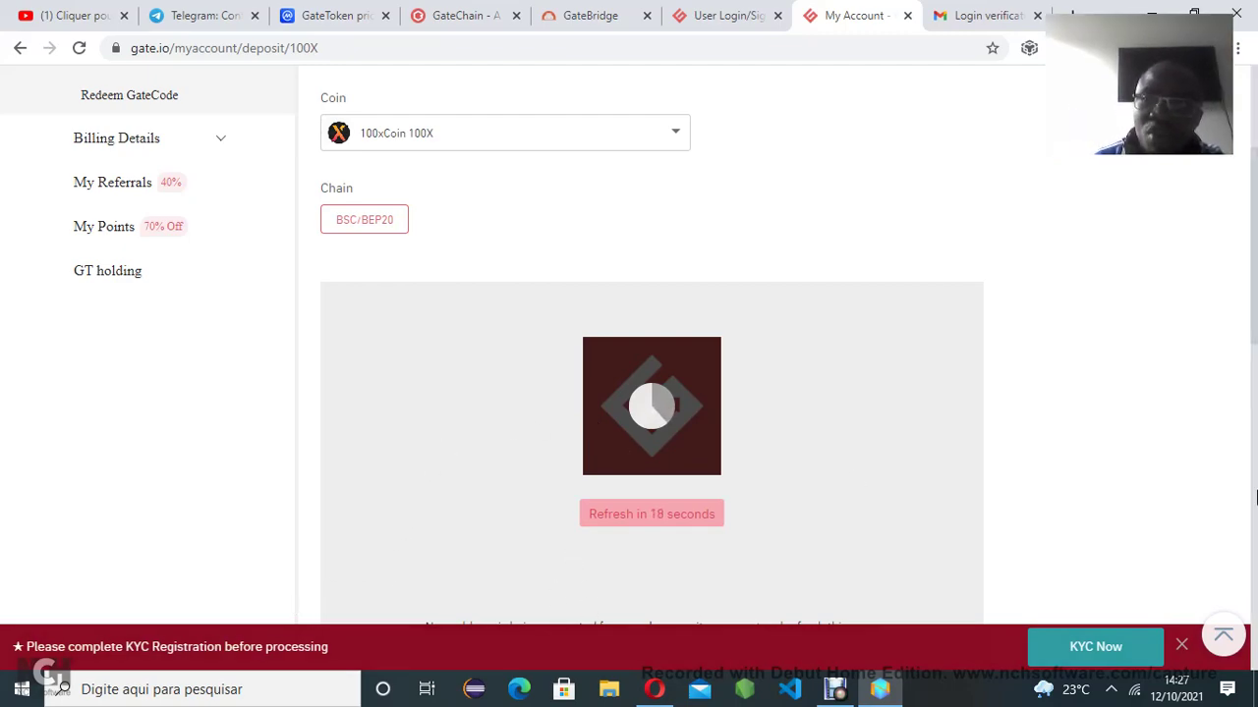
pyautogui.scroll(3, 1254, 211)
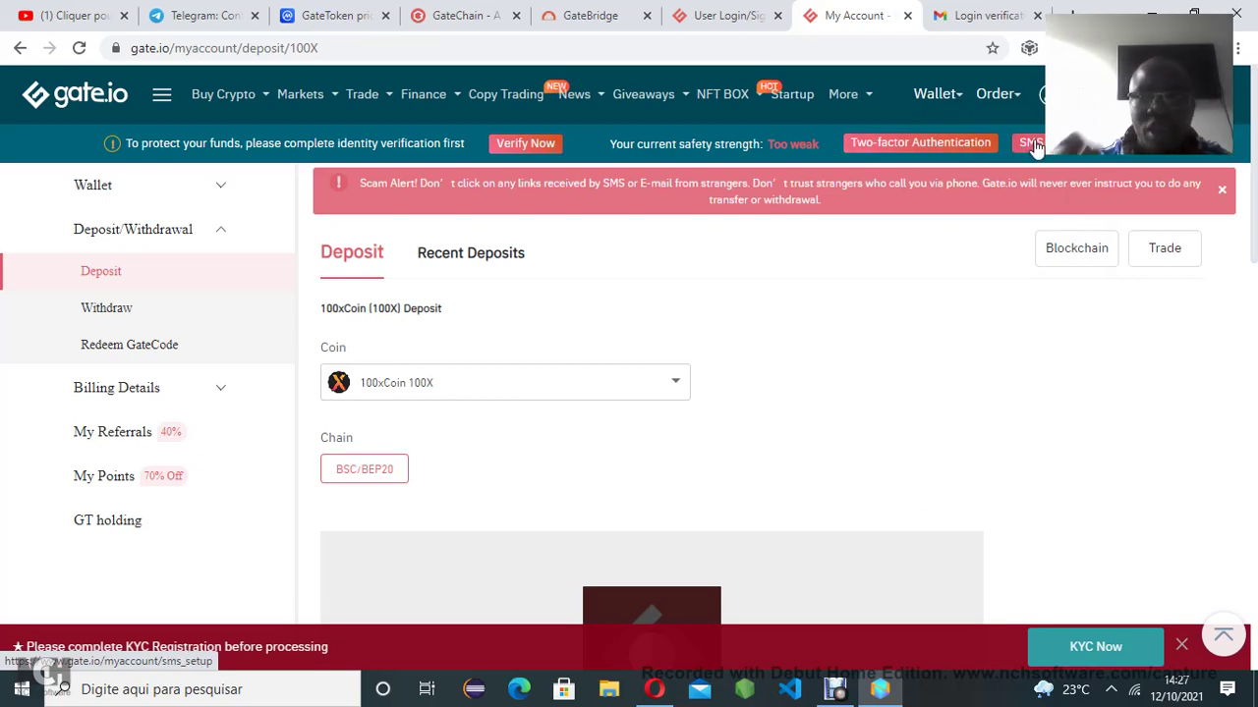
pyautogui.moveTo(1256, 193); pyautogui.dragTo(1256, 310)
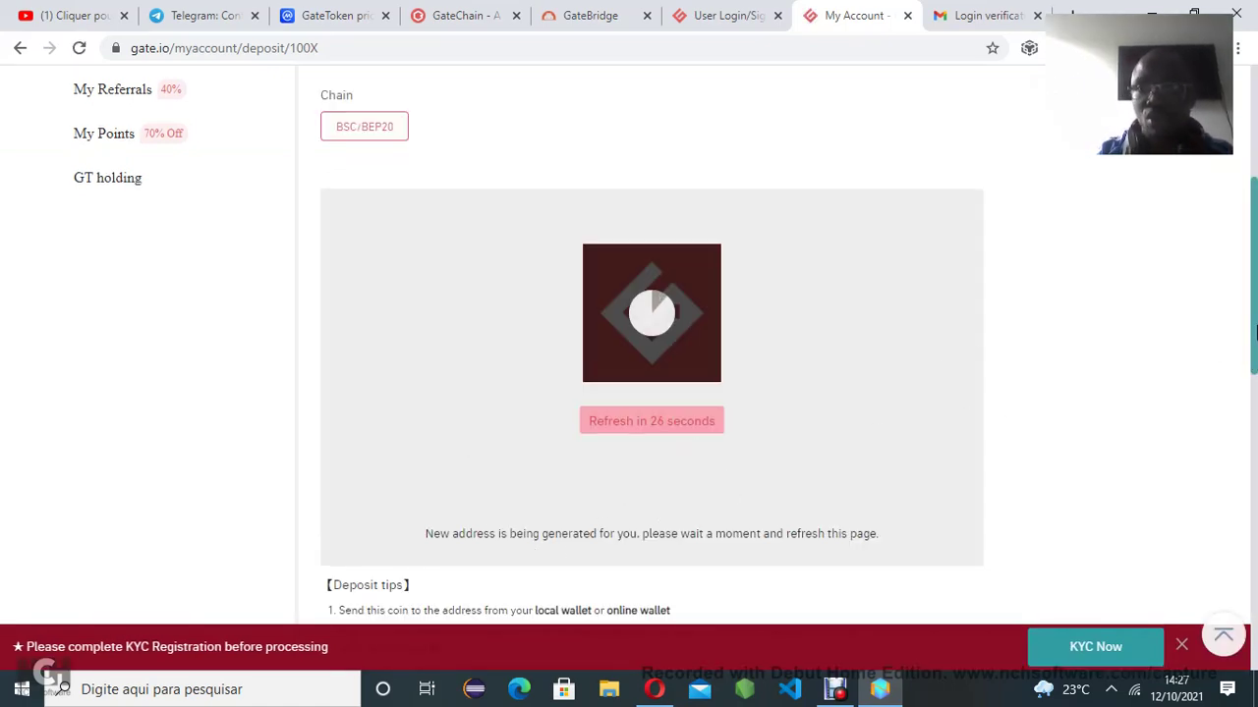
pyautogui.moveTo(1253, 275); pyautogui.dragTo(1254, 162)
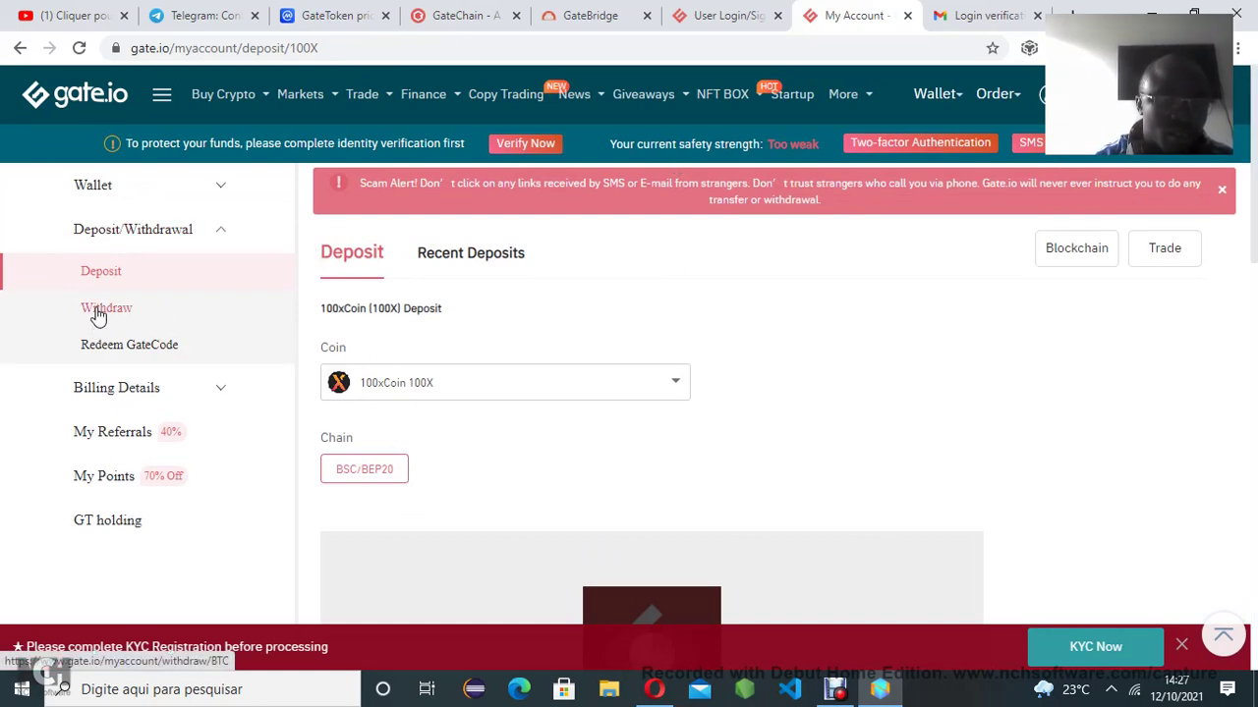
# Open the USDT Withdraw page and review the 24-hour net withdrawal limit
pyautogui.moveTo(934, 94)
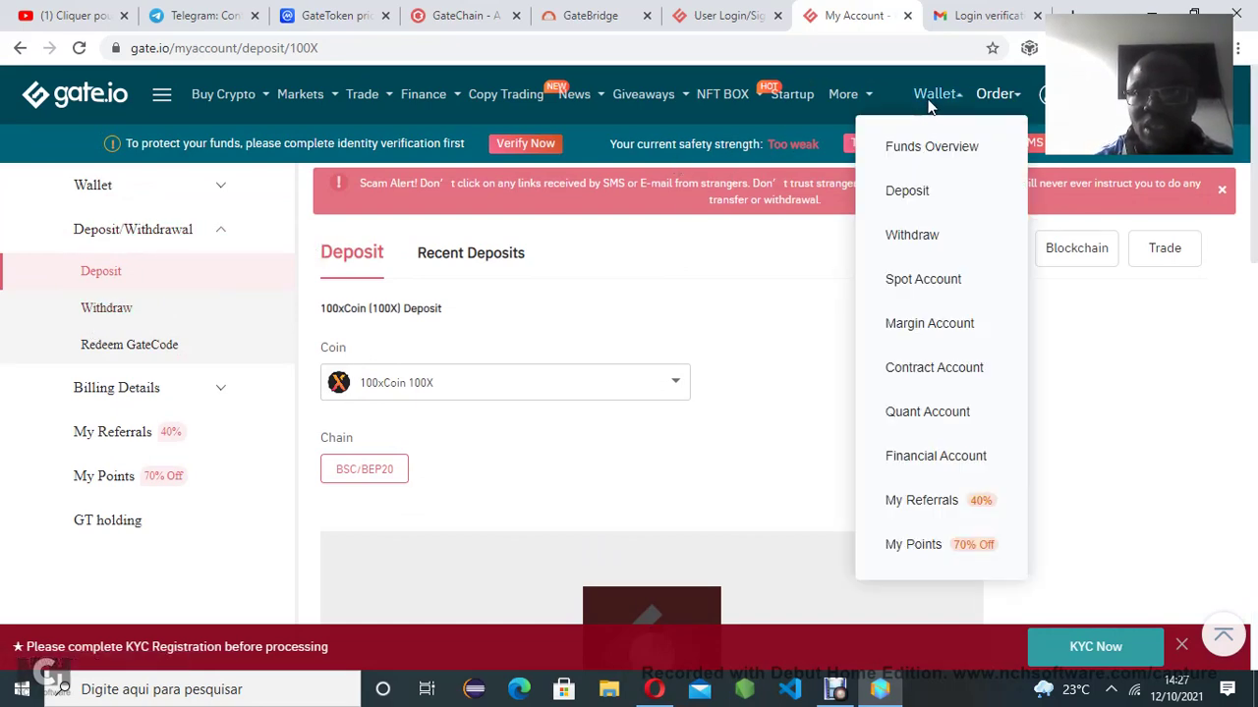
pyautogui.click(926, 243)
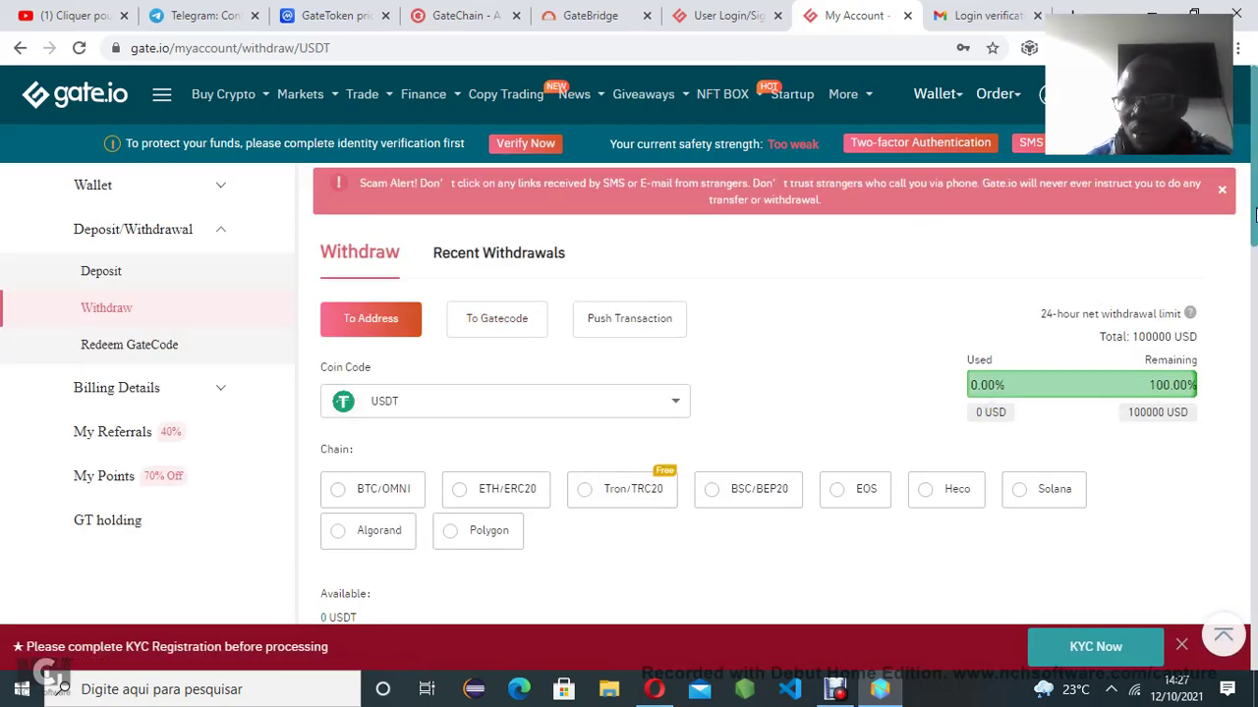
pyautogui.scroll(-1, 1254, 216)
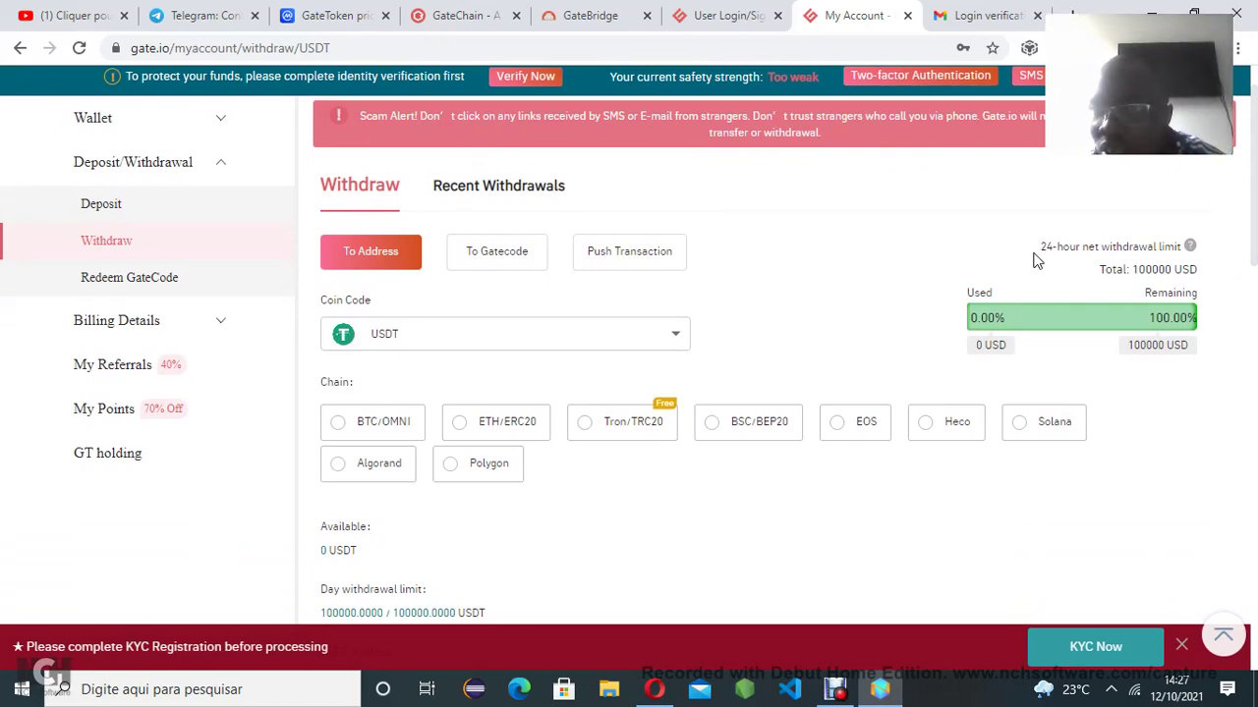
pyautogui.moveTo(1045, 251); pyautogui.dragTo(1172, 261)
pyautogui.click(1125, 278)
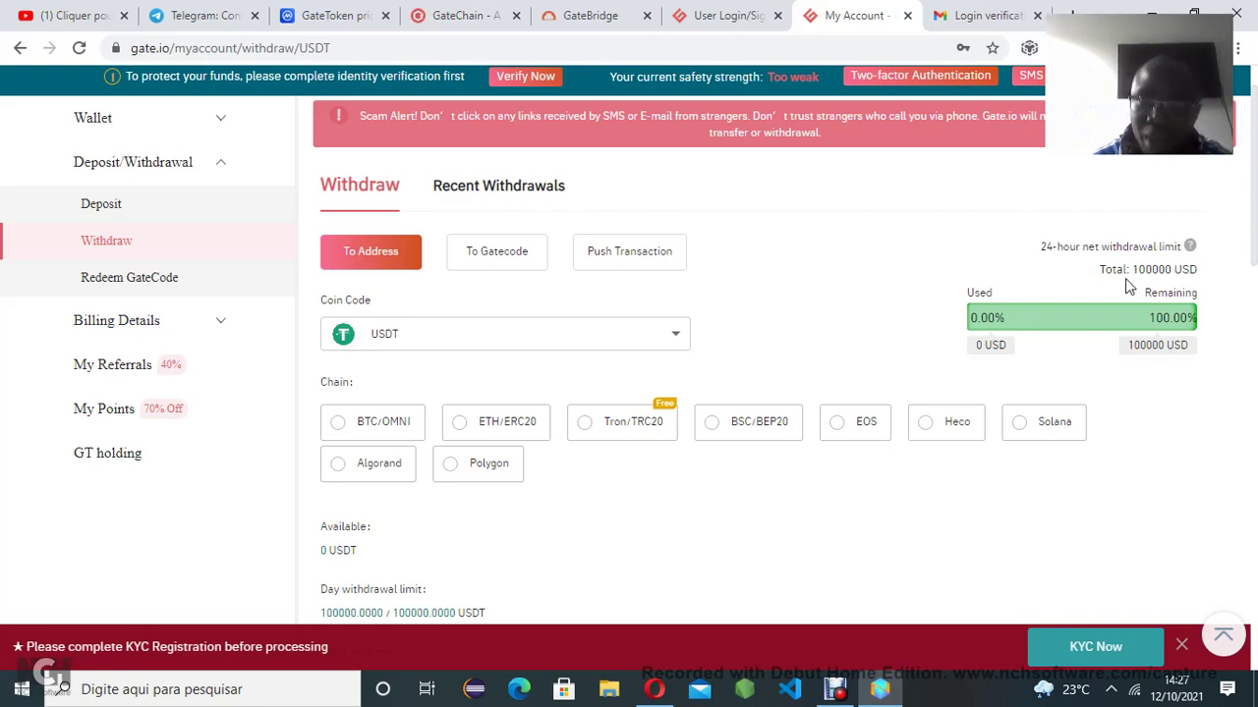
pyautogui.scroll(1, 1255, 243)
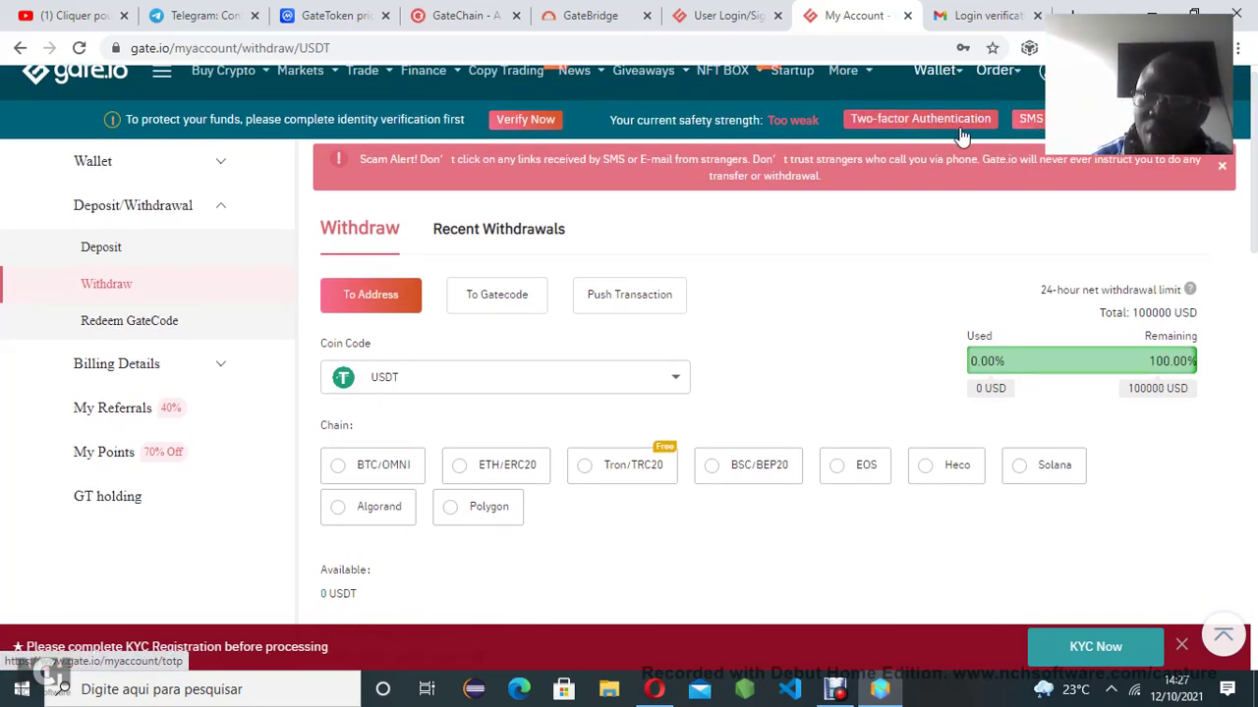
pyautogui.scroll(-2, 1255, 138)
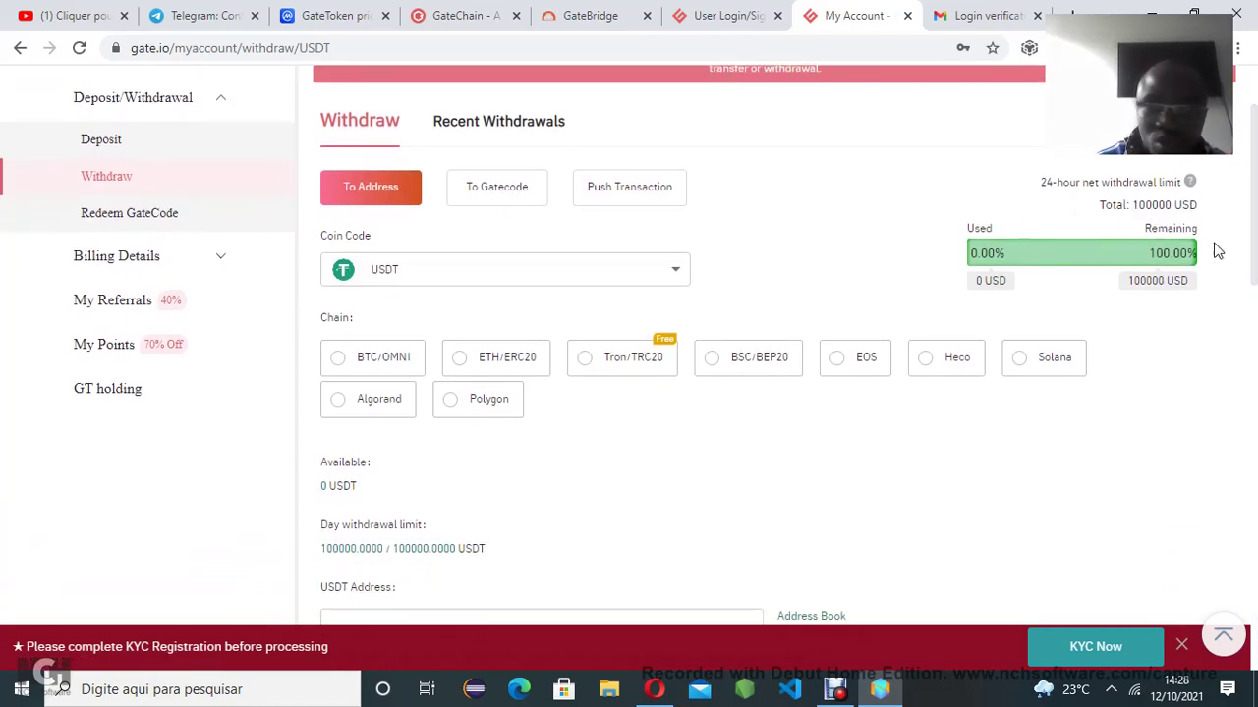
pyautogui.scroll(-1, 1255, 236)
pyautogui.scroll(-1, 1255, 236)
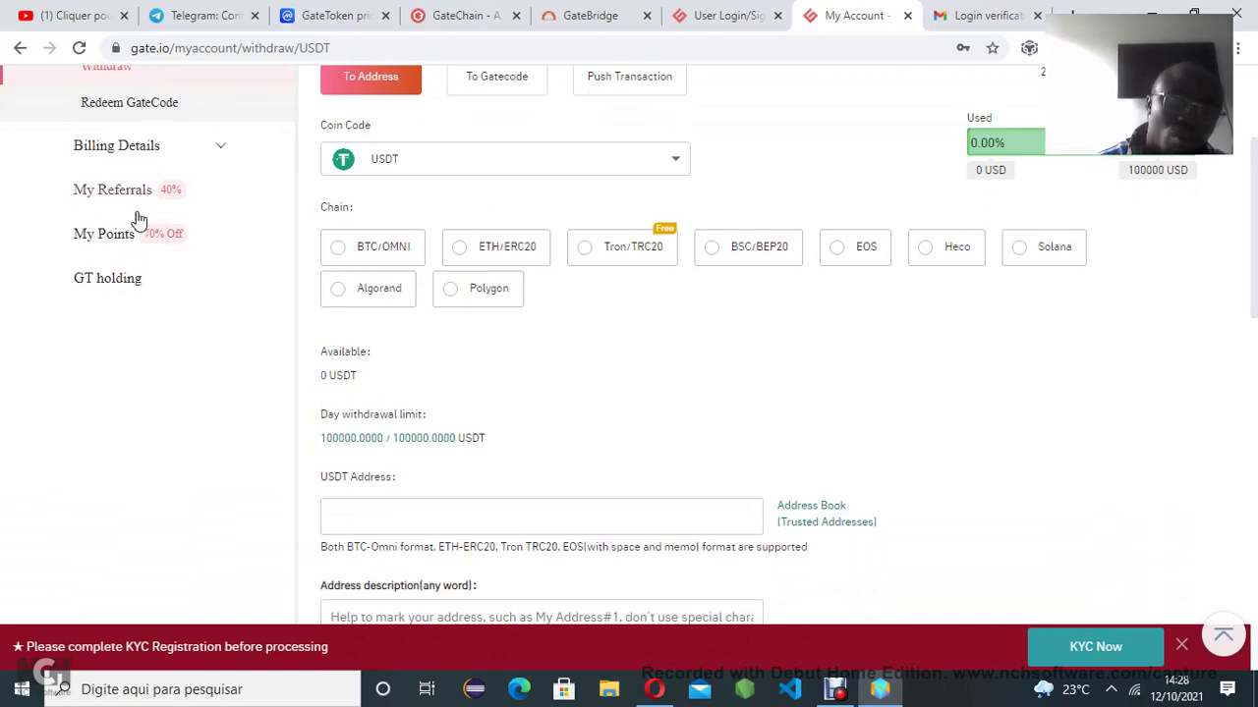
# Set the withdrawal network to Tron/TRC20, review the form down to Submit, then switch to Gmail
pyautogui.click(585, 248)
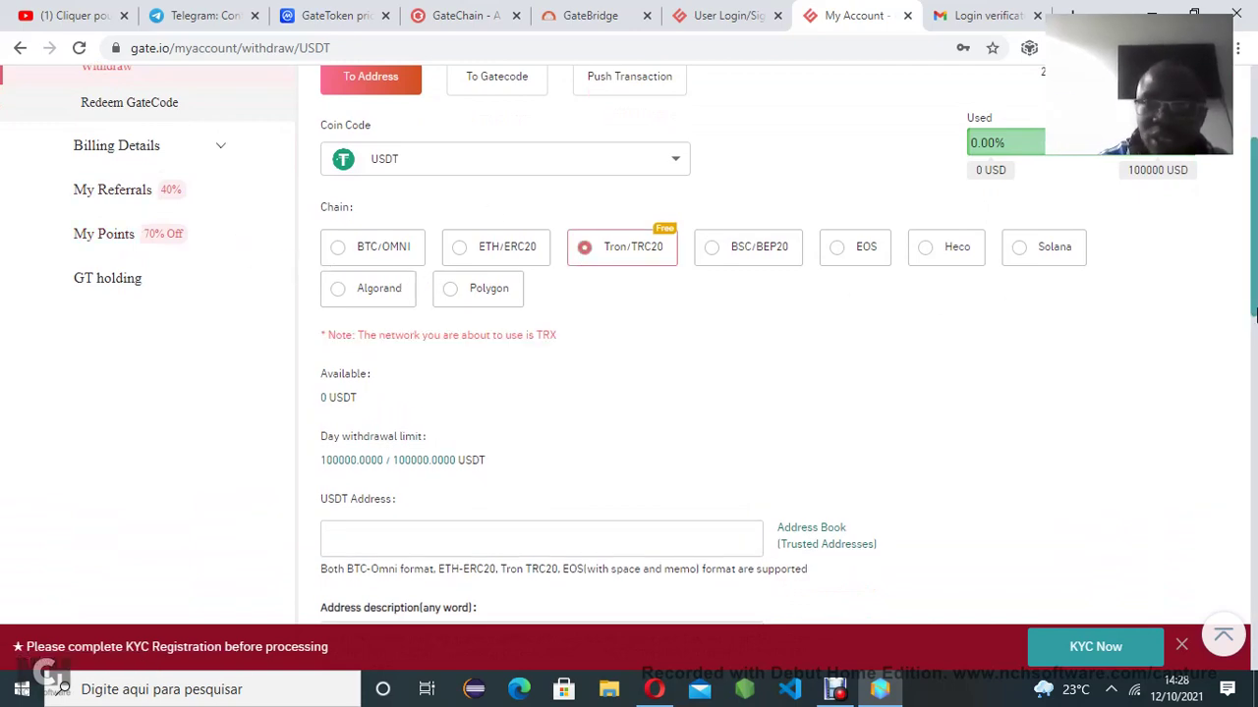
pyautogui.scroll(-1, 1255, 312)
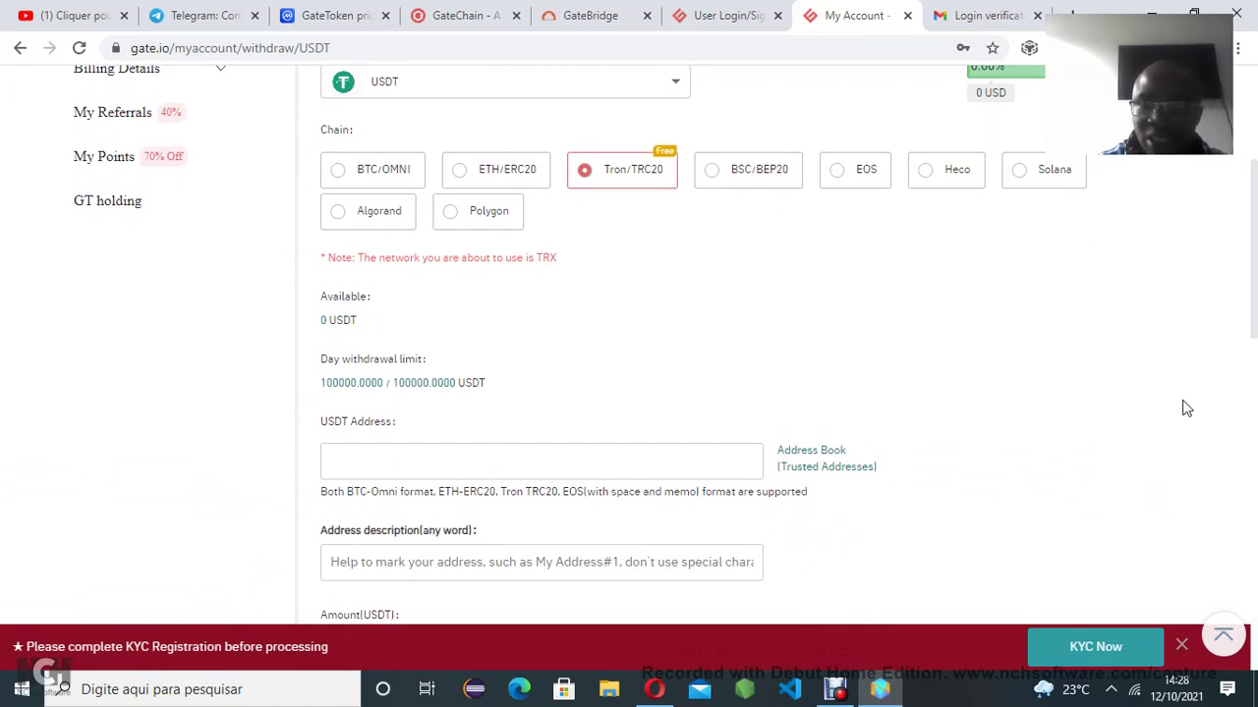
pyautogui.moveTo(1255, 300); pyautogui.dragTo(1254, 356)
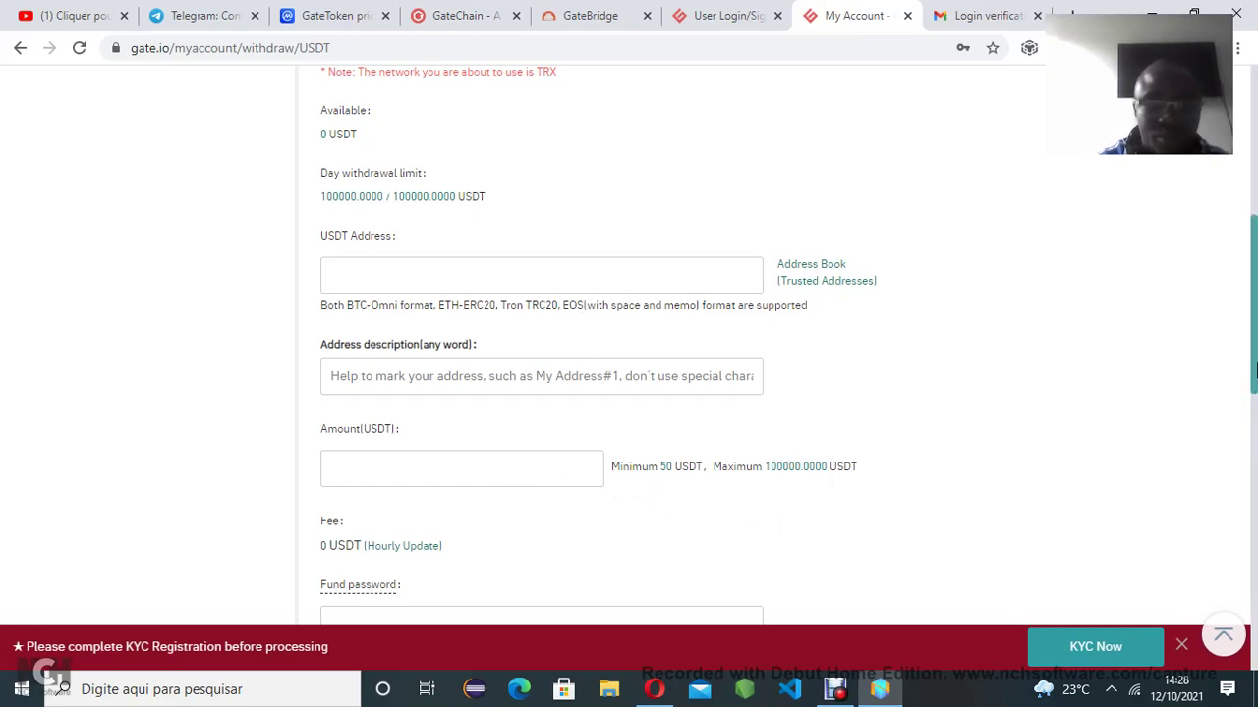
pyautogui.scroll(-2, 801, 413)
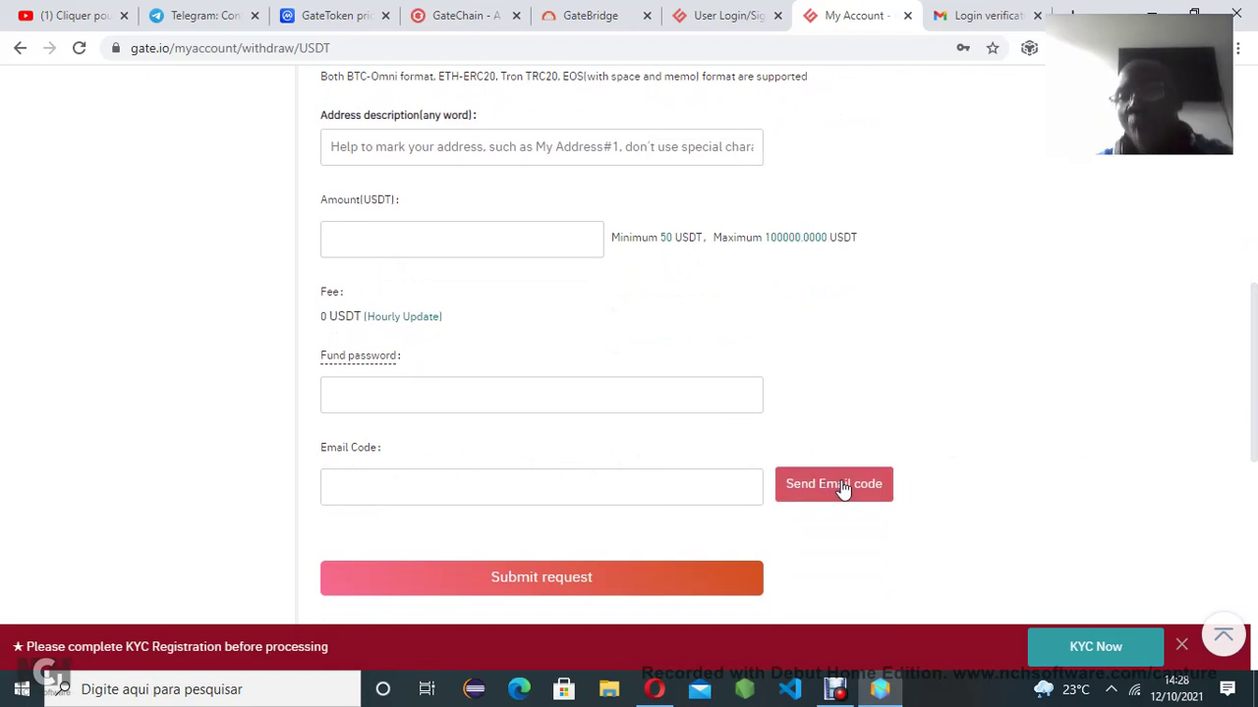
pyautogui.click(983, 15)
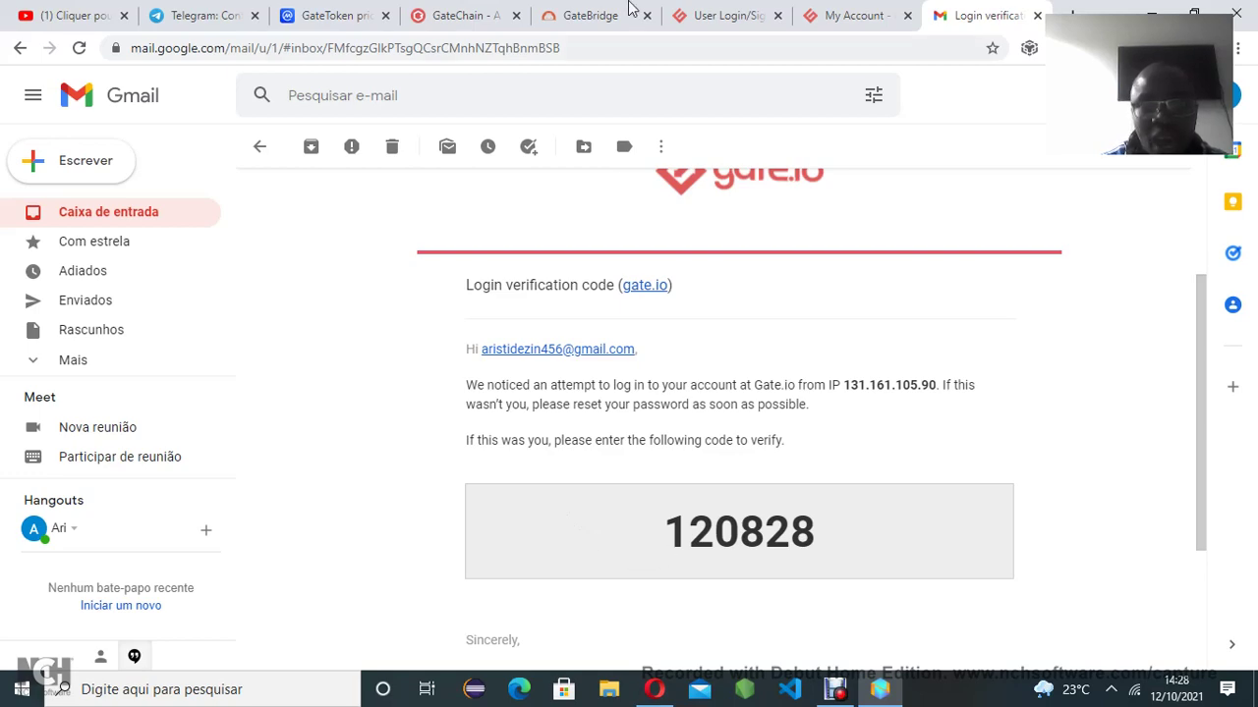
# Leave the Gmail verification email and return to the gate.io 'My Account' withdrawal tab
pyautogui.click(823, 16)
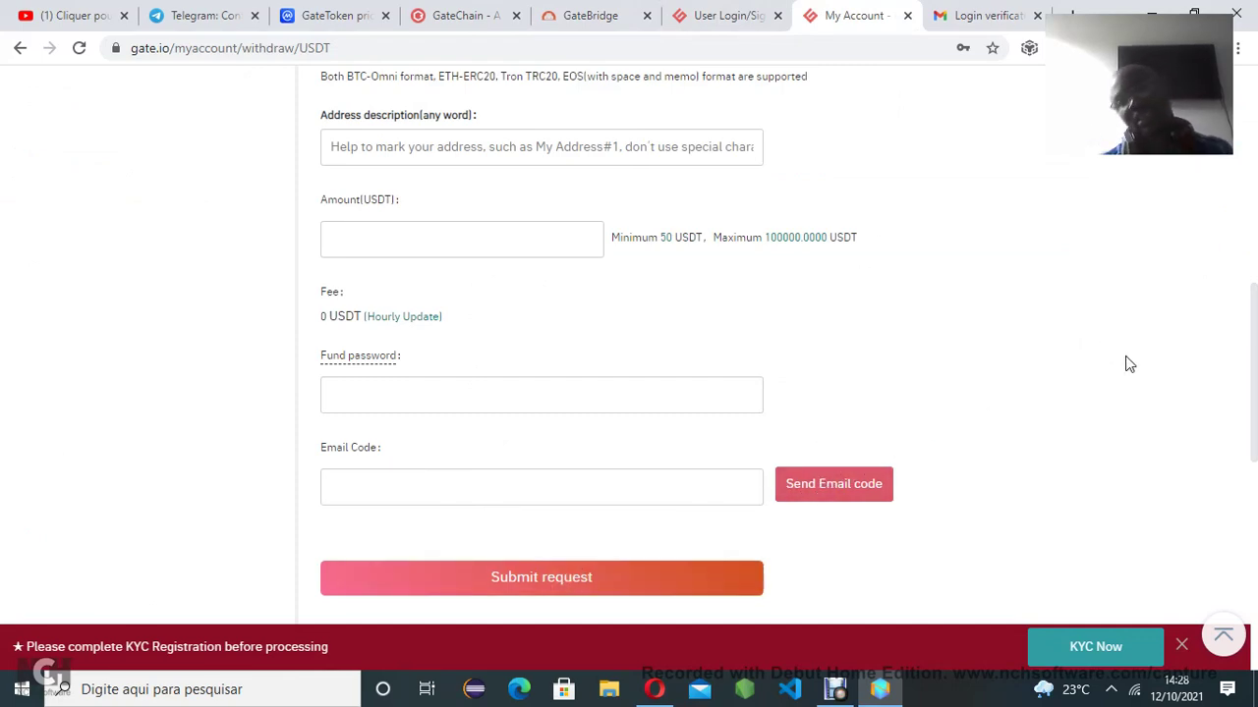
# Scroll back to the top of the Tron/TRC20 USDT withdrawal page and show the Wallet dropdown
pyautogui.moveTo(1255, 442); pyautogui.dragTo(1255, 425)
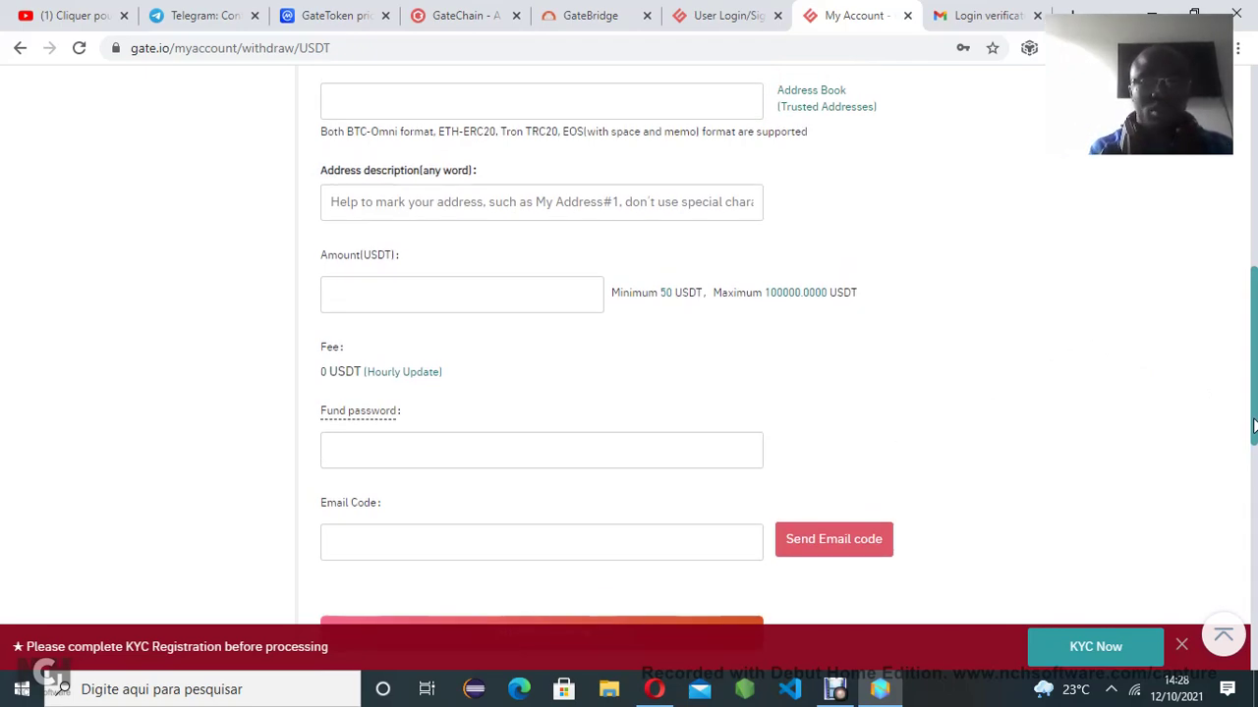
pyautogui.moveTo(1255, 424); pyautogui.dragTo(1255, 254)
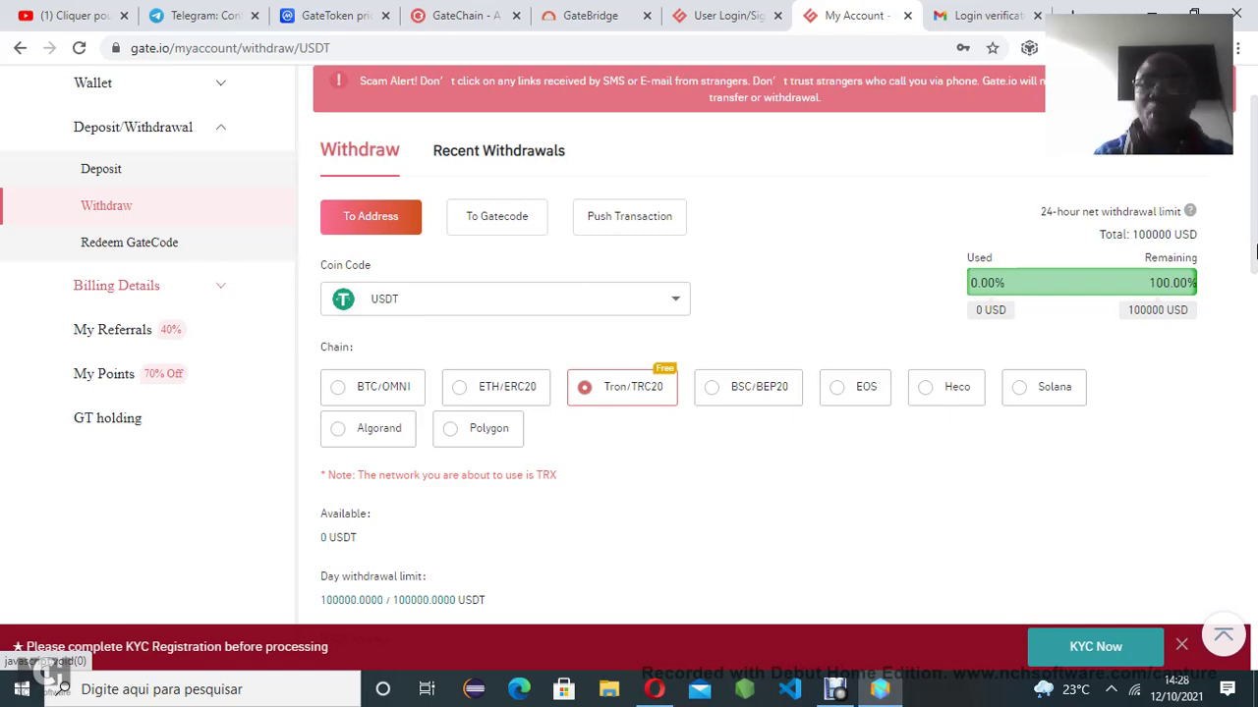
pyautogui.click(590, 299)
pyautogui.moveTo(1256, 196); pyautogui.dragTo(1255, 163)
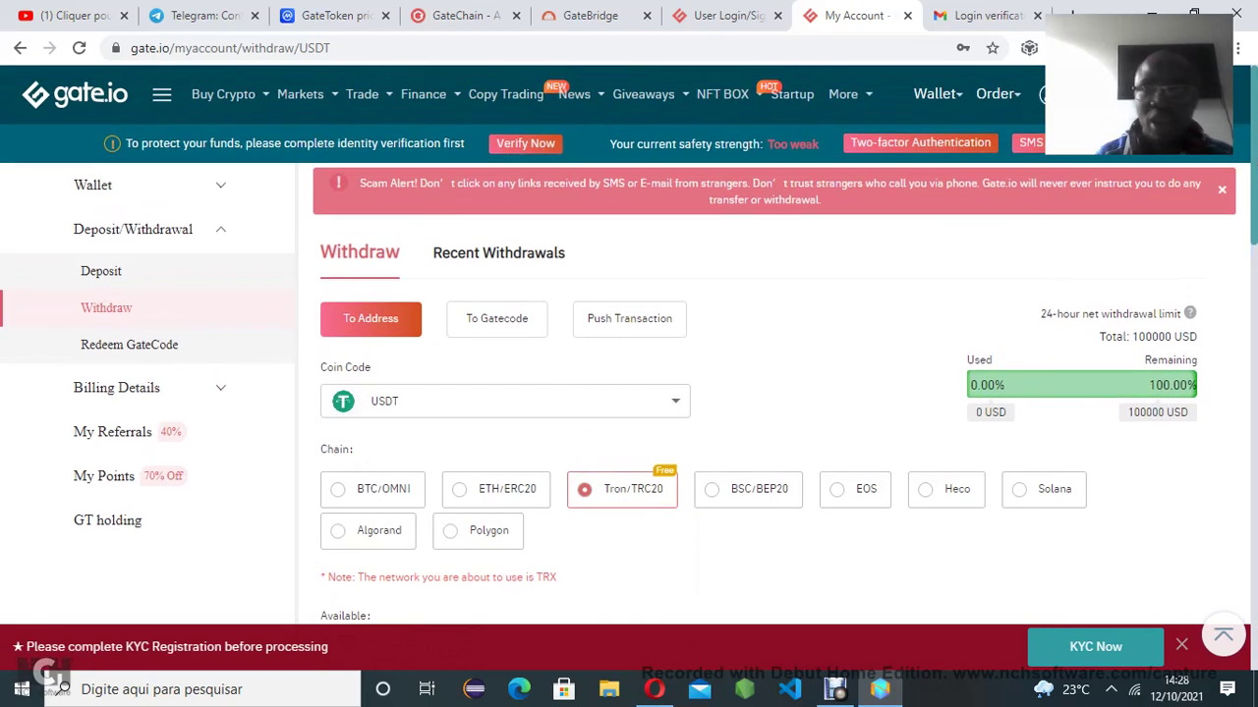
pyautogui.moveTo(953, 91)
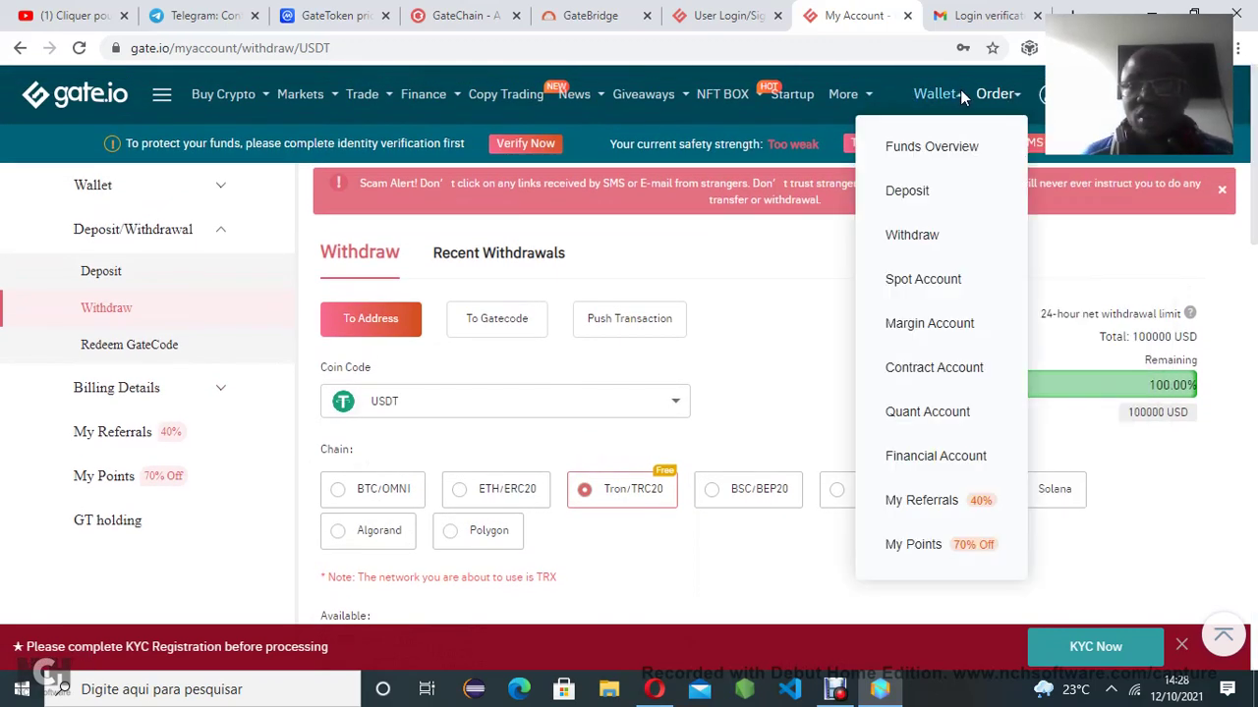
# Open the Spot Account wallet page from the Wallet menu, showing 0.00 USD in assets
pyautogui.click(914, 282)
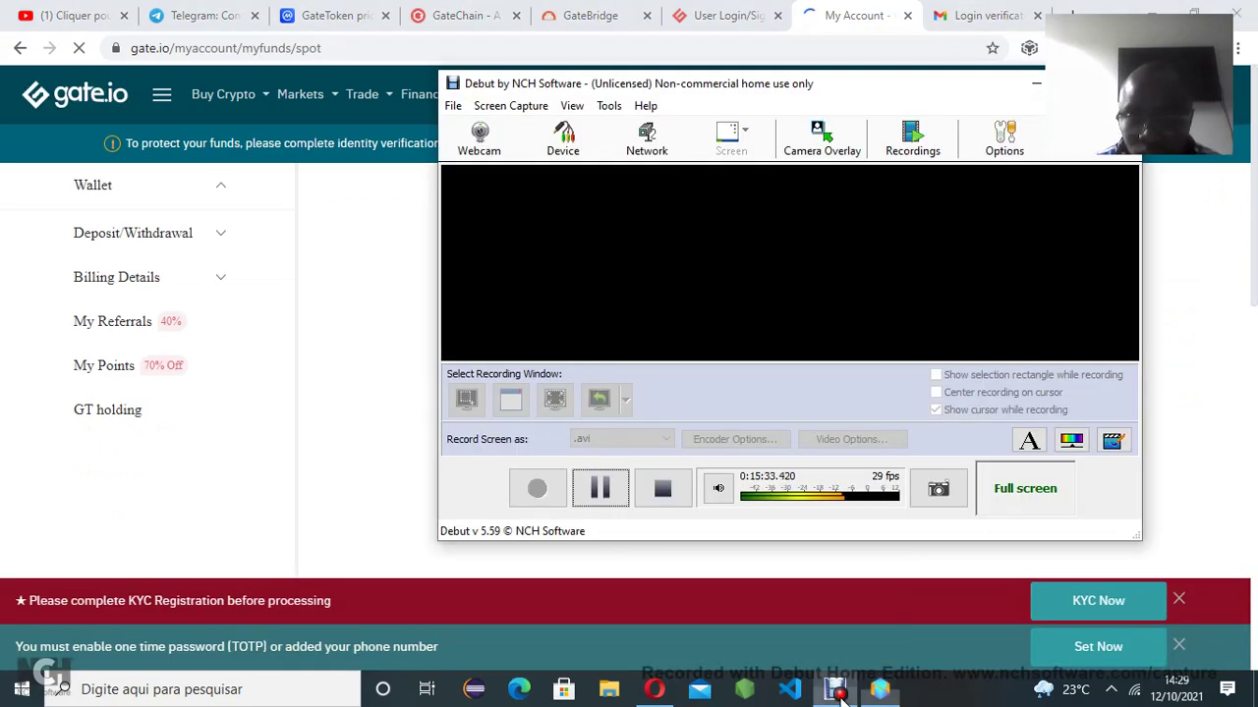
pyautogui.click(869, 694)
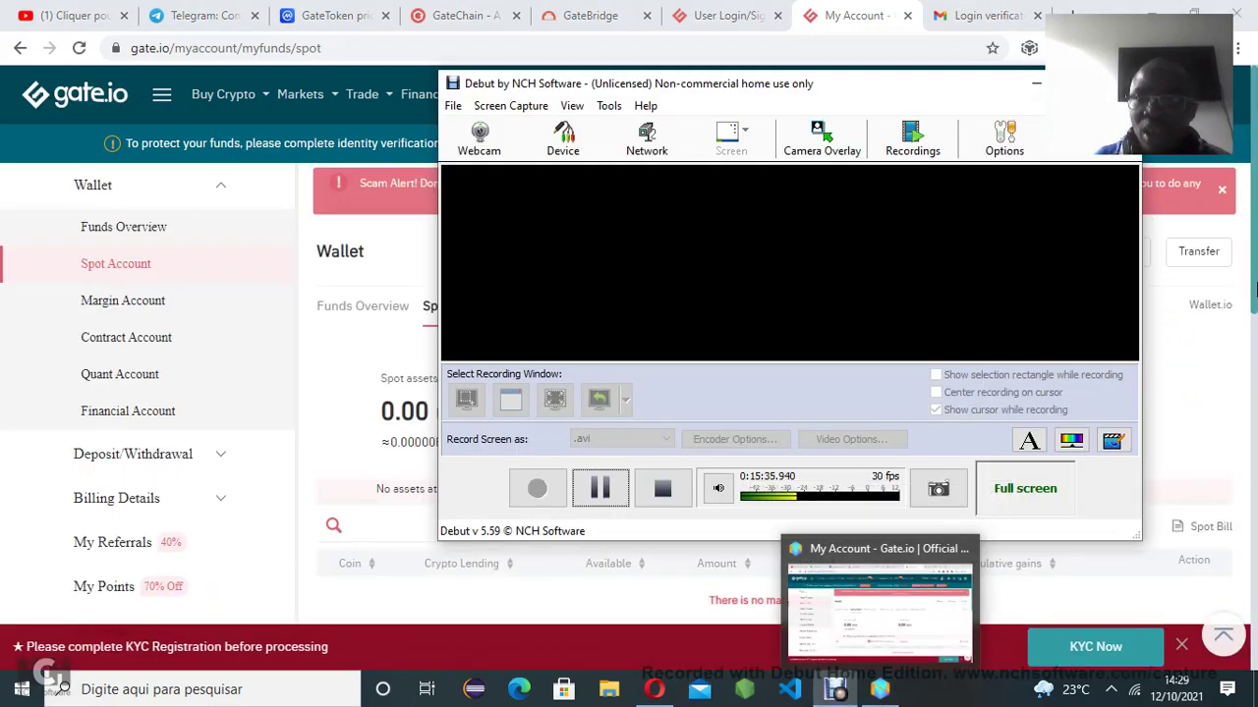
pyautogui.click(834, 691)
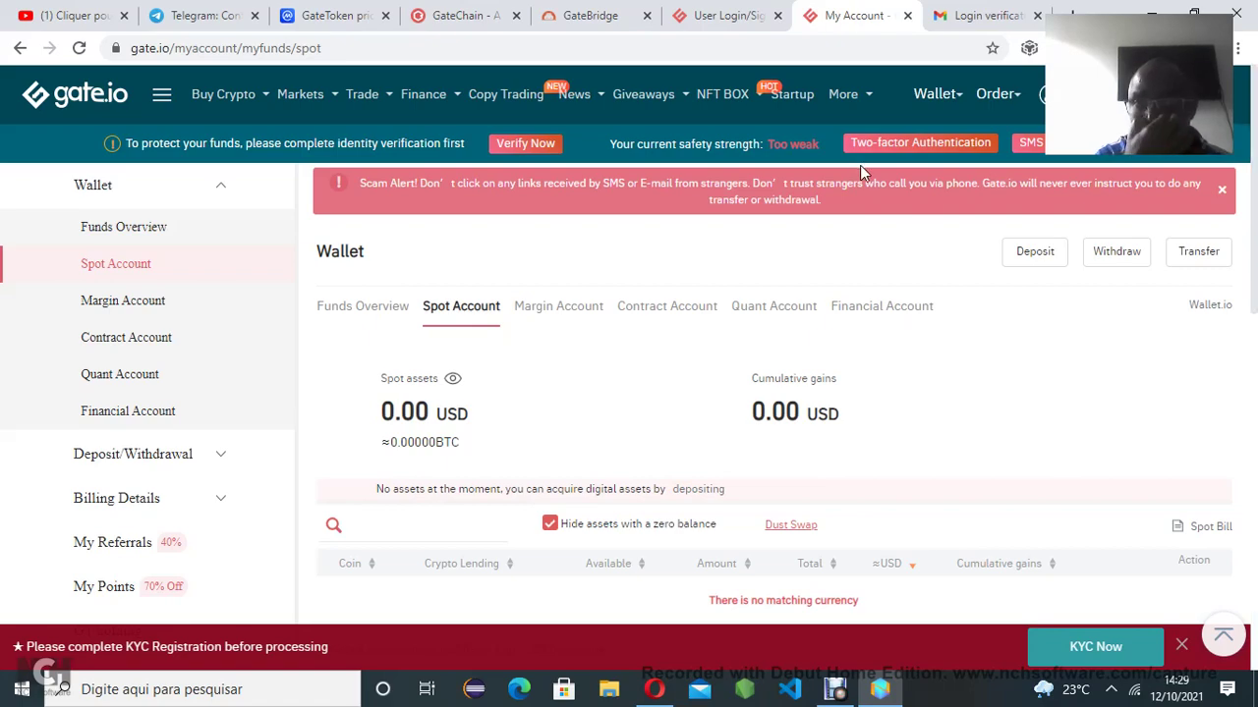
# Choose Trade > Spot Trading > Standard to load the BTC/USDT trading page
pyautogui.moveTo(359, 102)
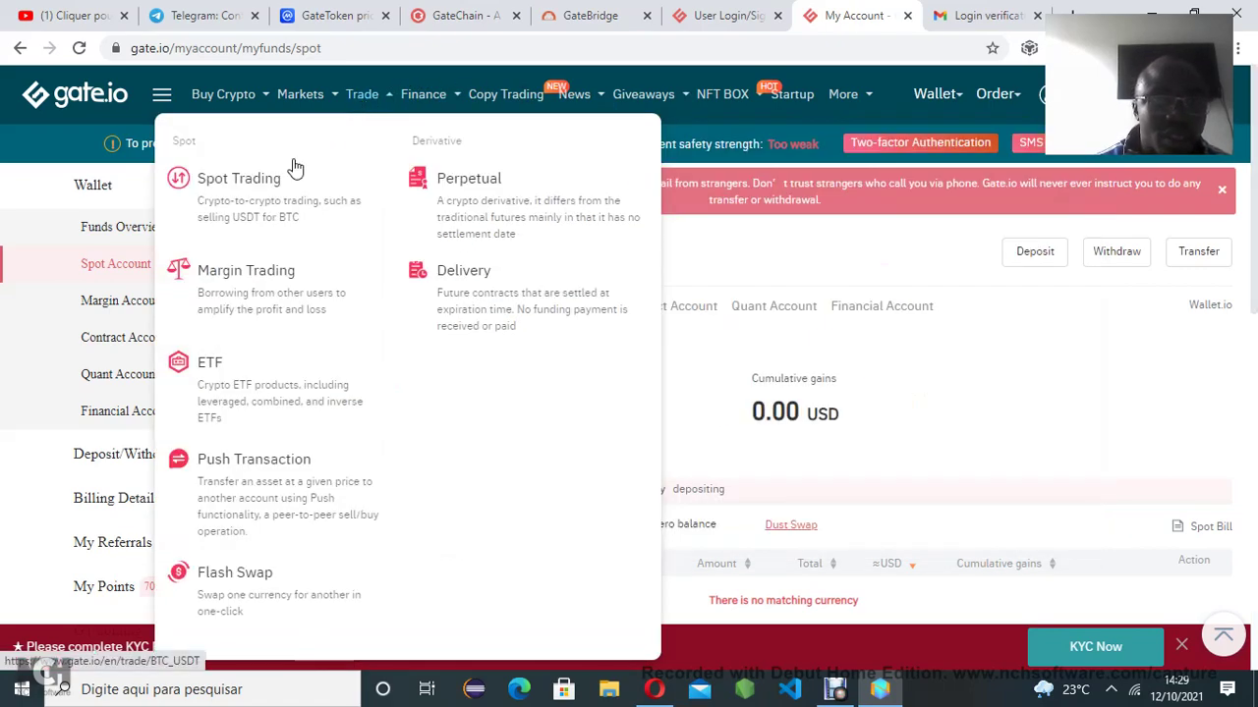
pyautogui.moveTo(437, 101)
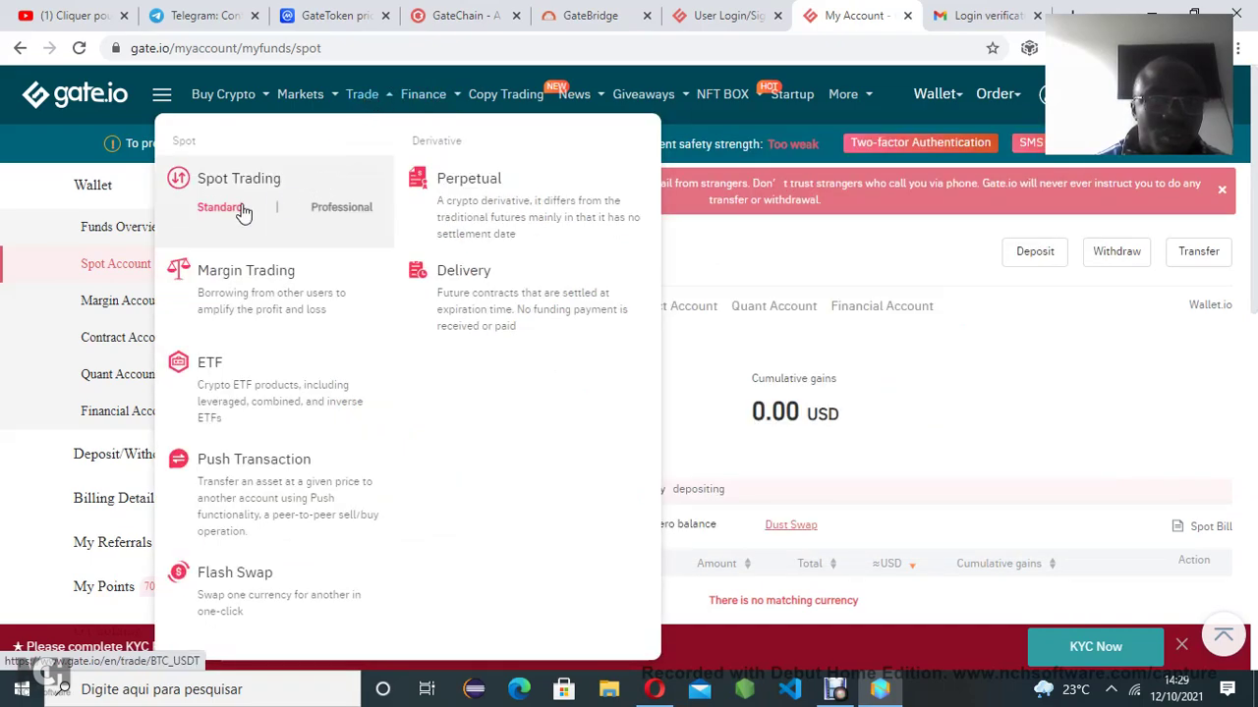
pyautogui.click(220, 208)
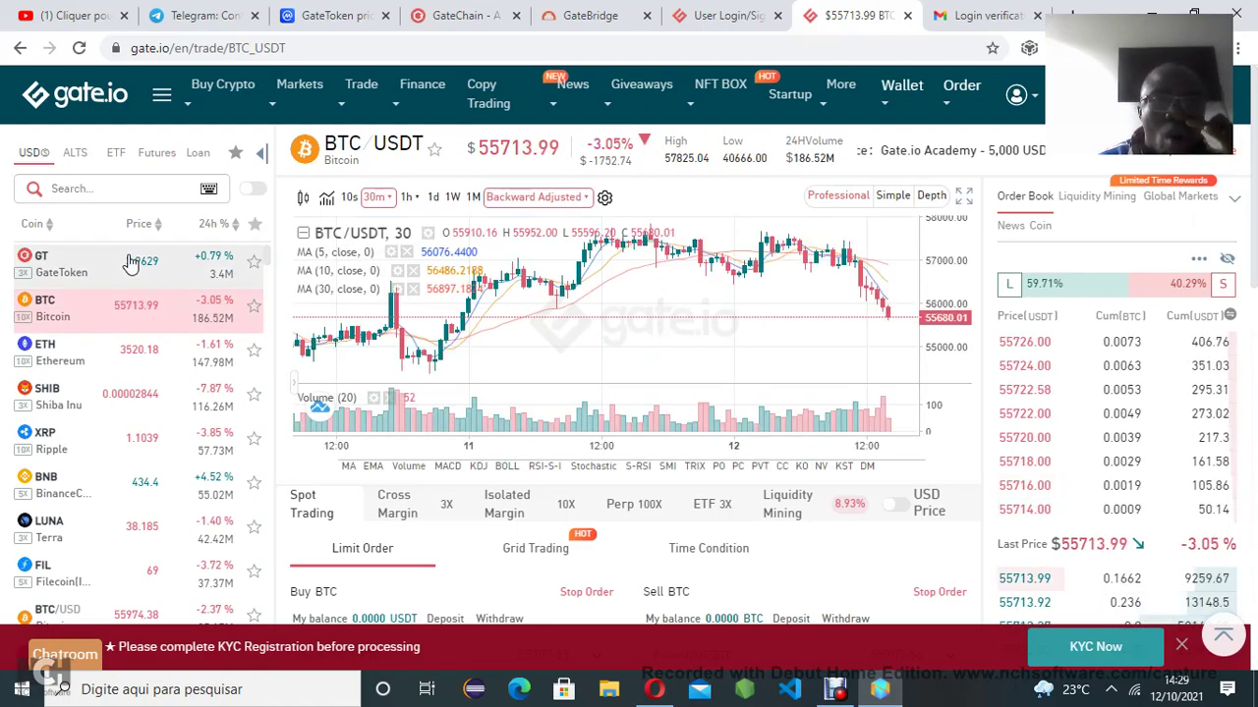
pyautogui.moveTo(34, 157)
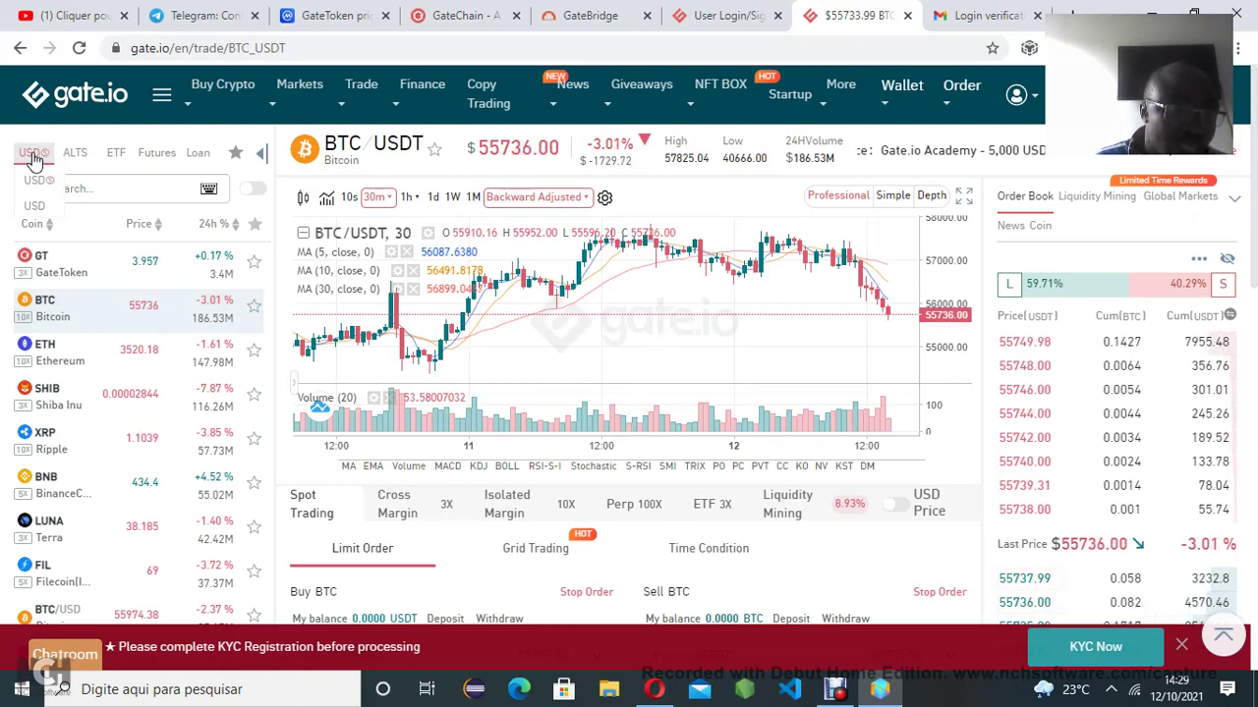
pyautogui.moveTo(74, 165)
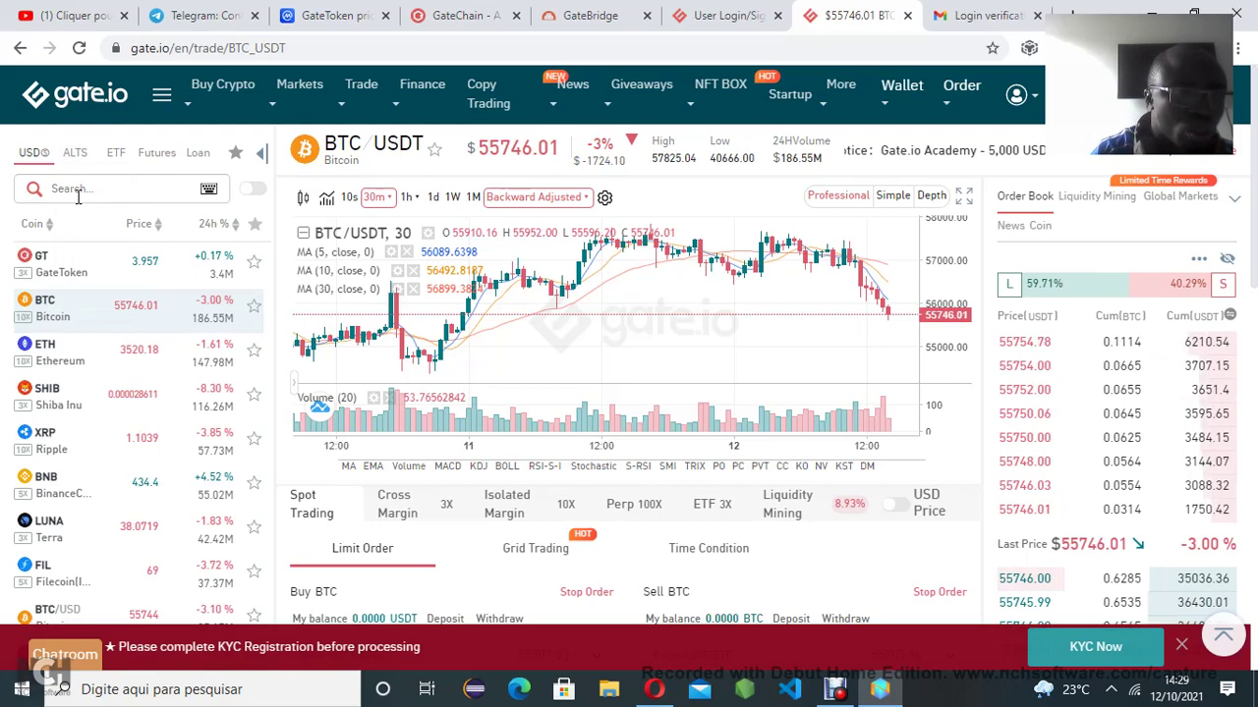
# Search the market list for SOL, switch ALTS to BTC, and search SOL again
pyautogui.click(78, 196)
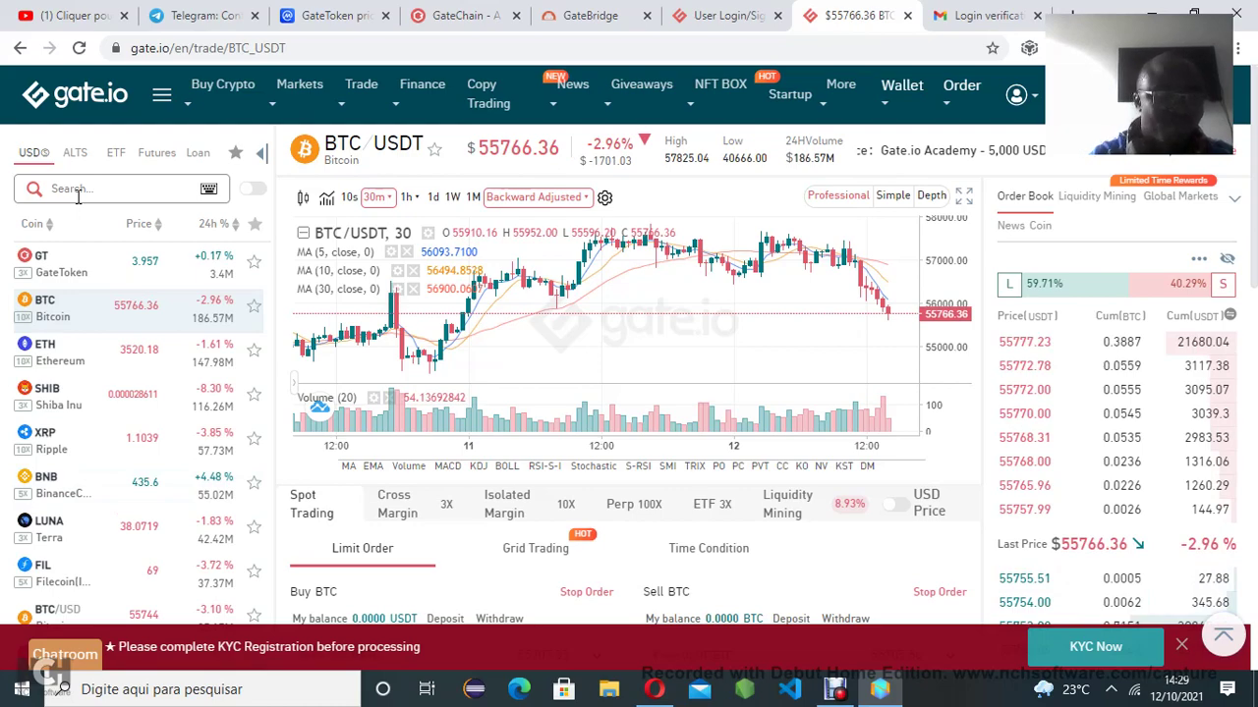
pyautogui.write('SOL')
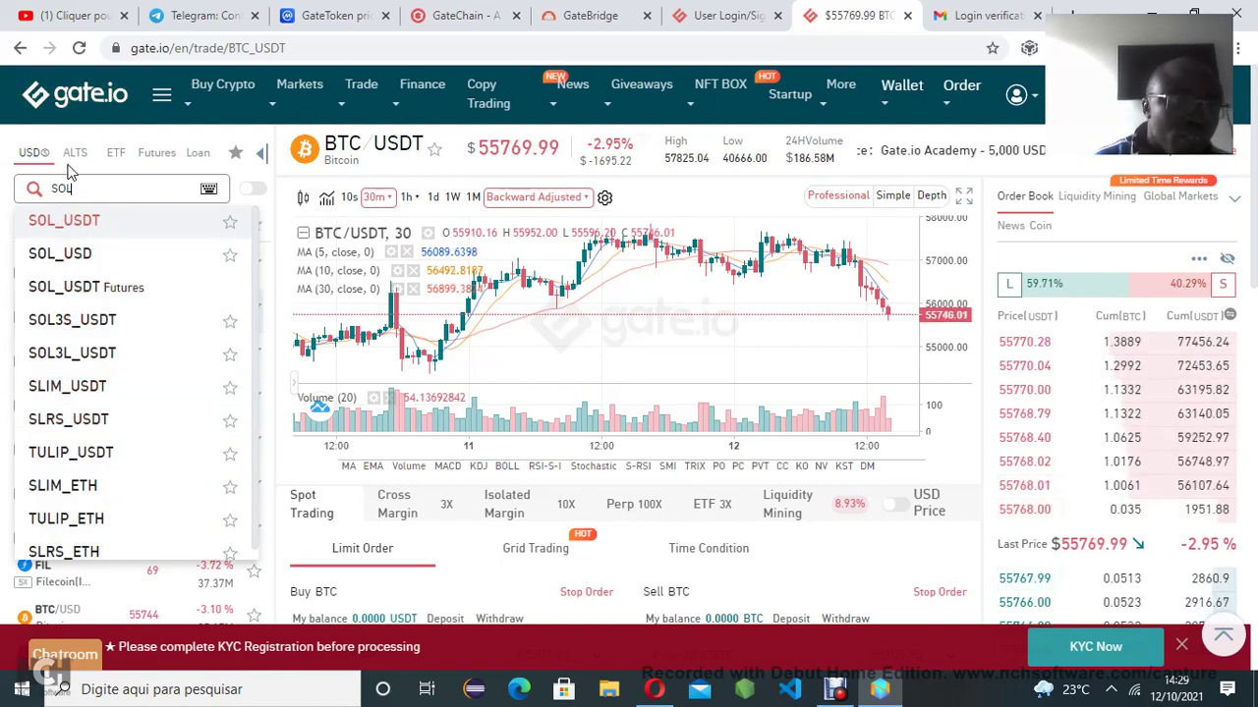
pyautogui.moveTo(77, 155)
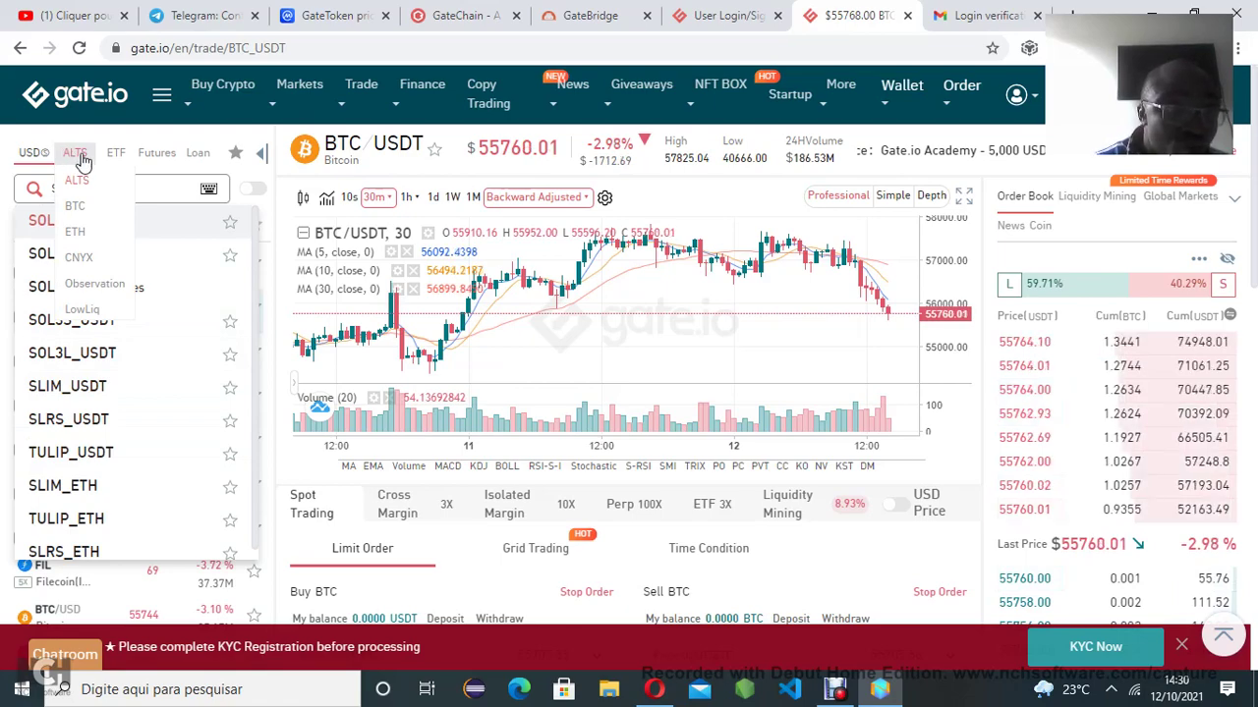
pyautogui.click(89, 213)
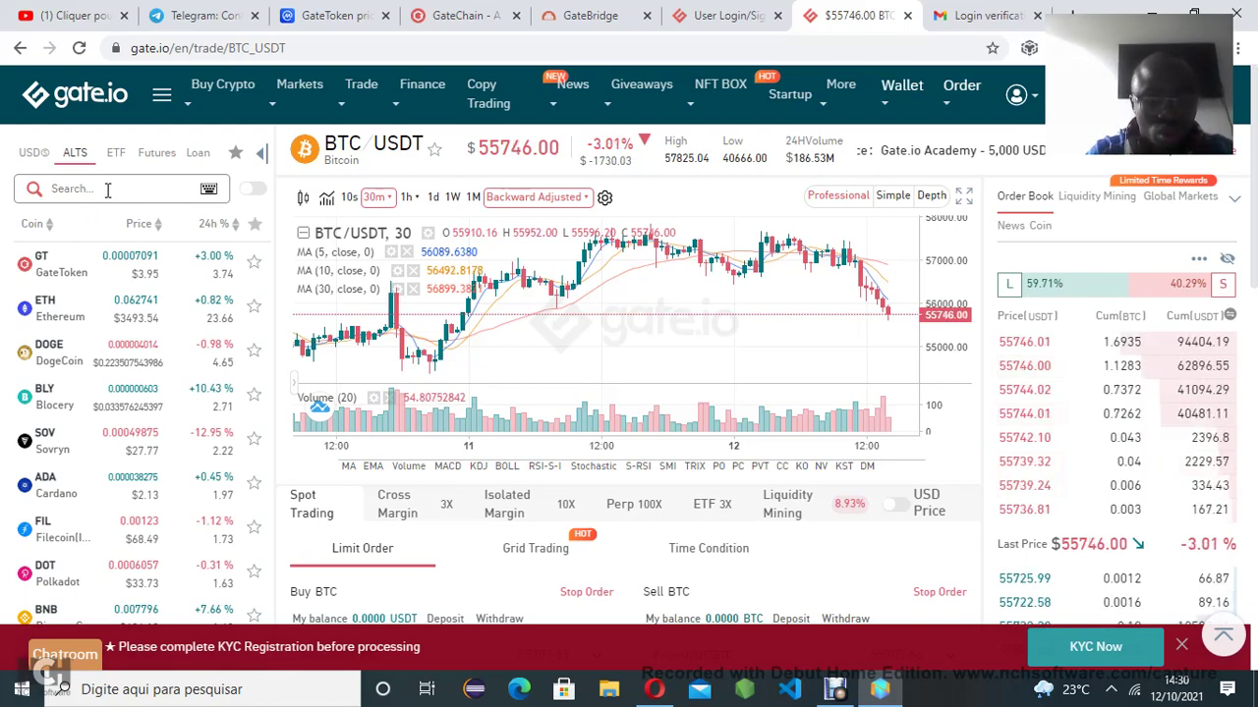
pyautogui.click(108, 190)
pyautogui.write('SOL')
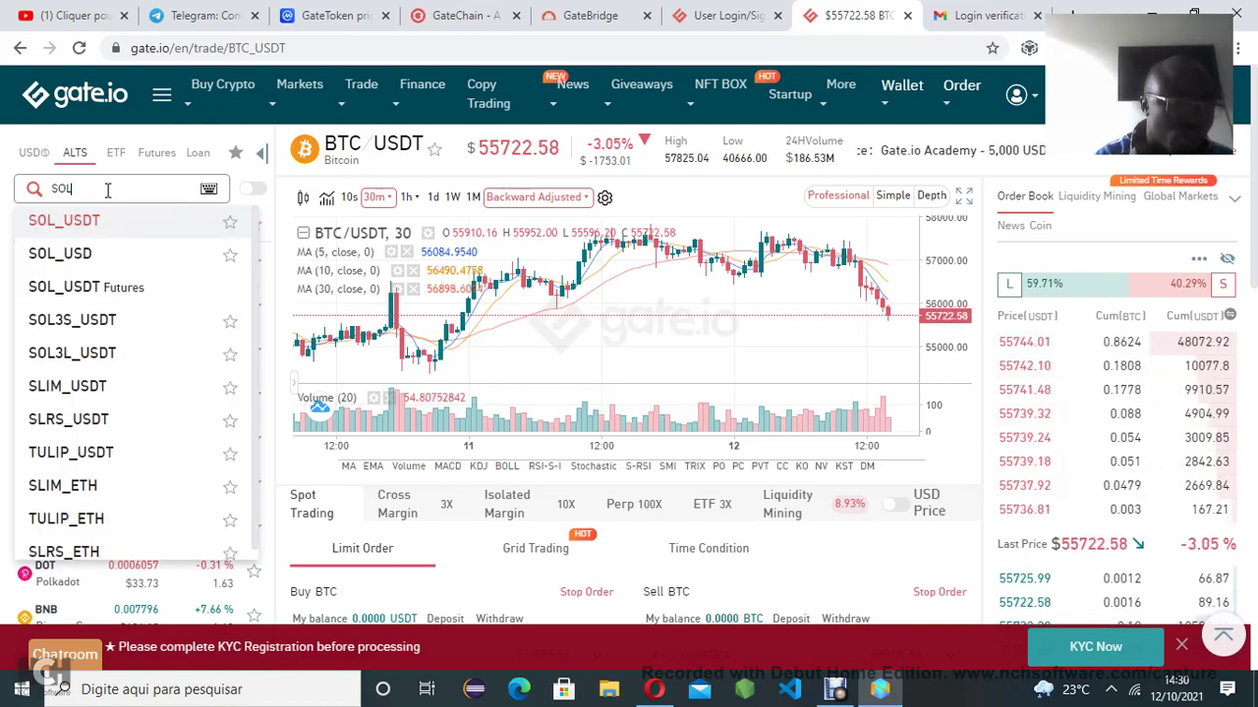